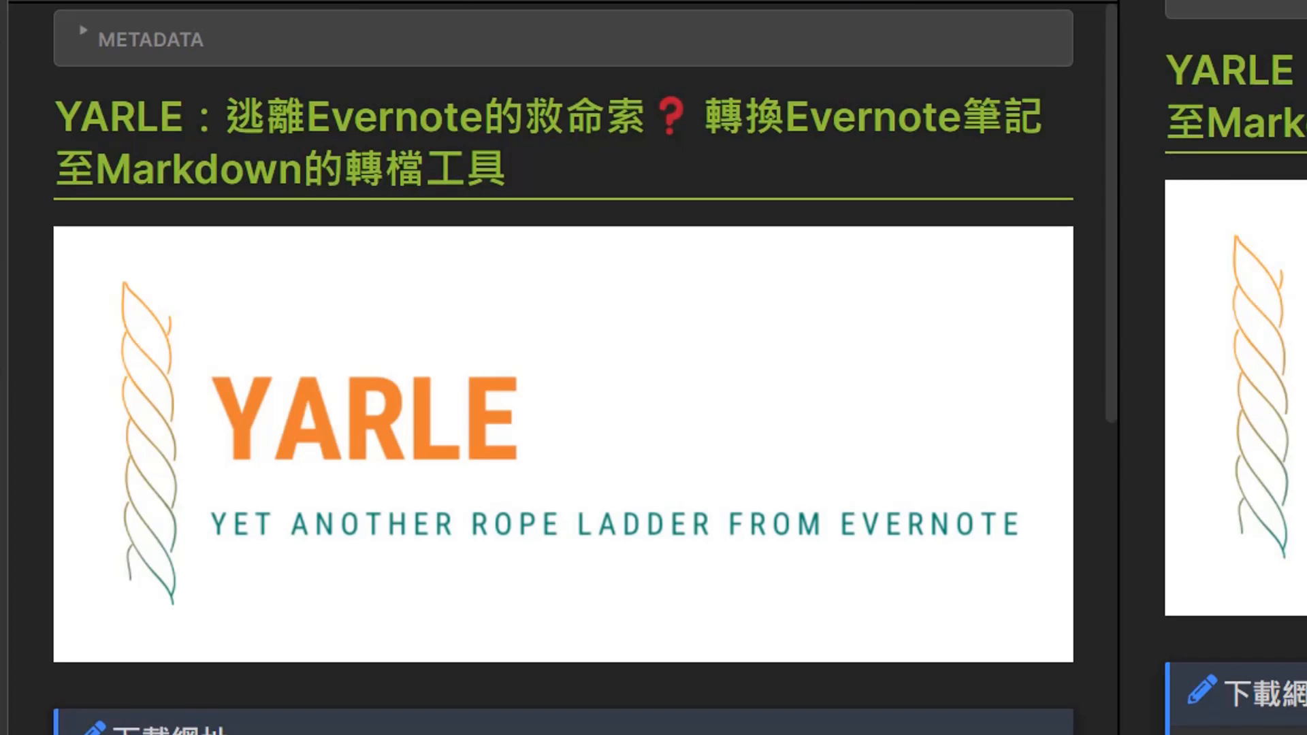
pyautogui.scroll(-3, 564, 367)
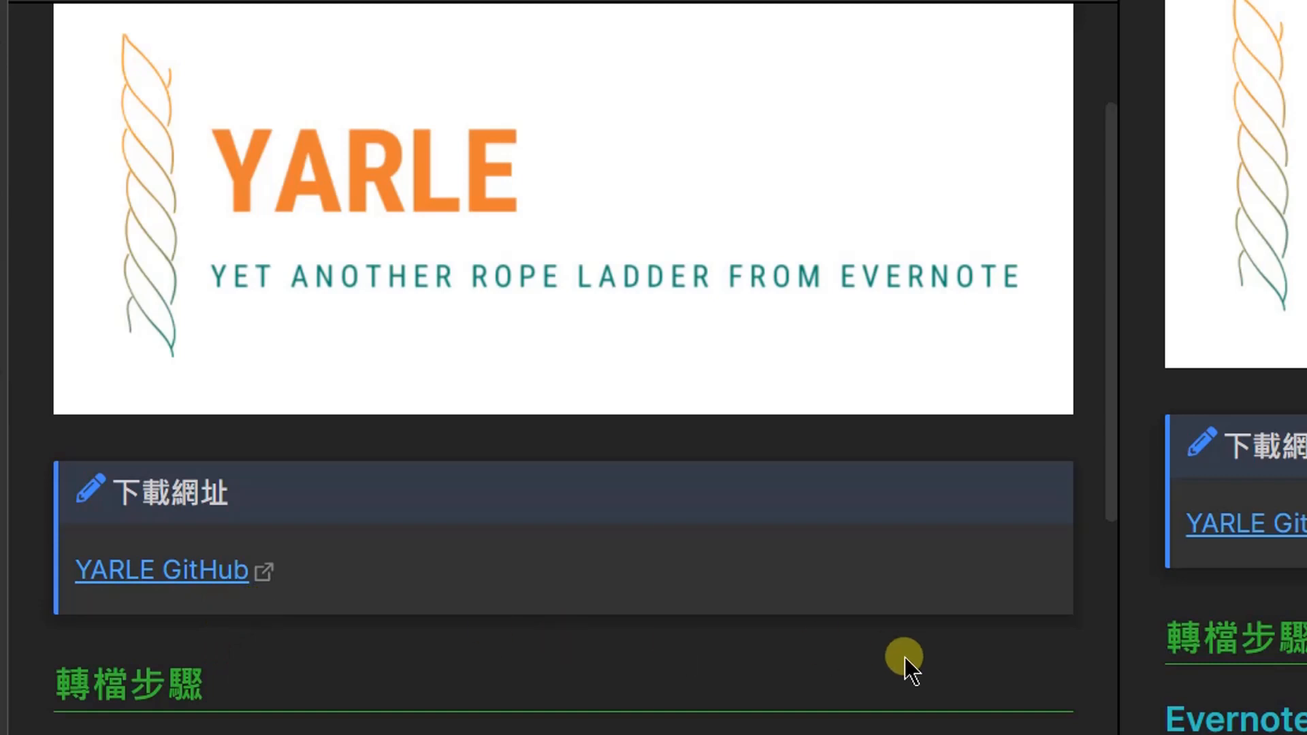
pyautogui.scroll(-3, 905, 658)
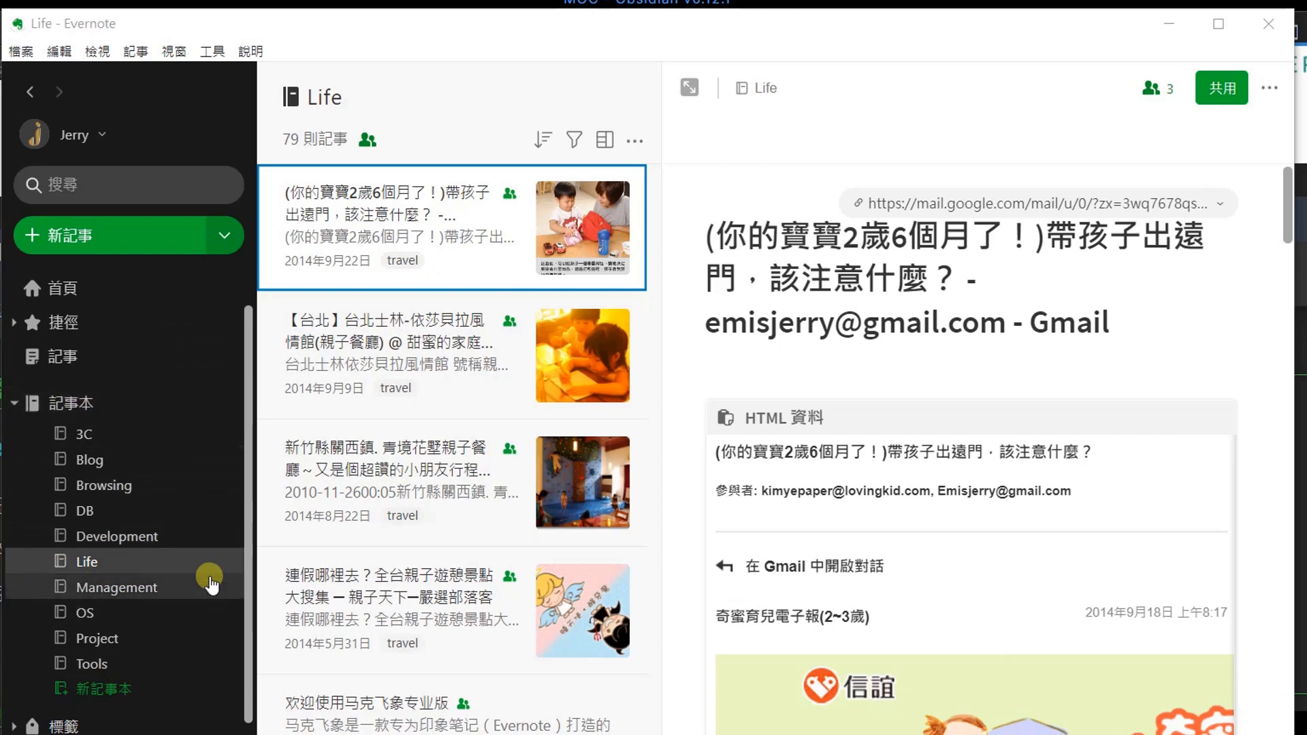
# In Evernote, export the Life notebook as Life.enex to Z:\test\notebook, replacing the existing file.
pyautogui.click(131, 566)
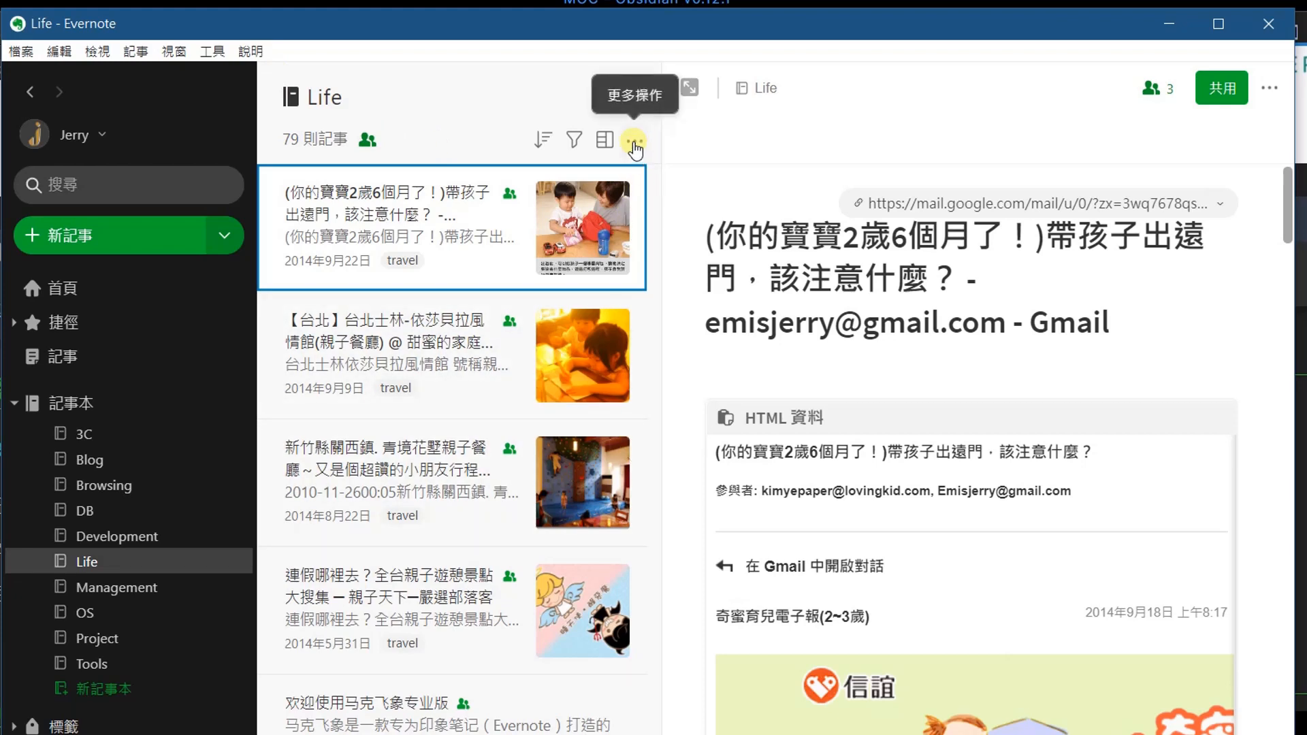
pyautogui.click(635, 144)
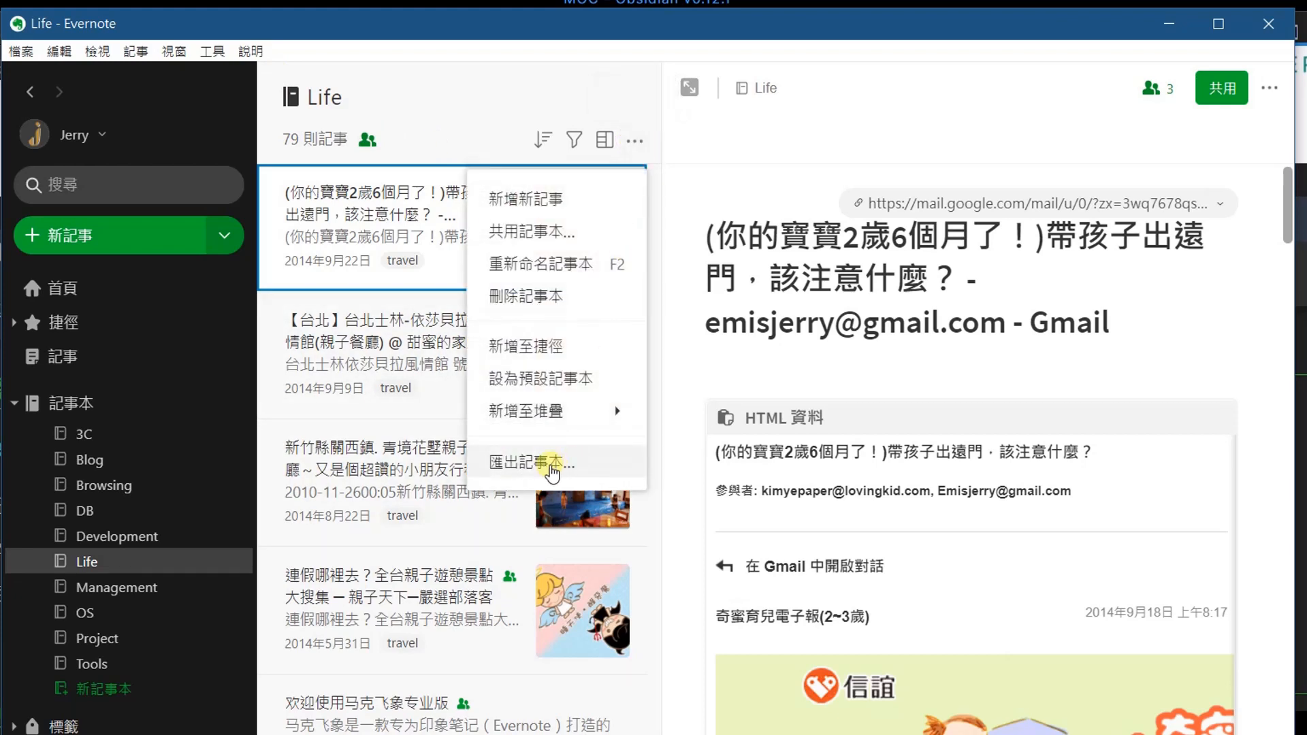
pyautogui.click(551, 467)
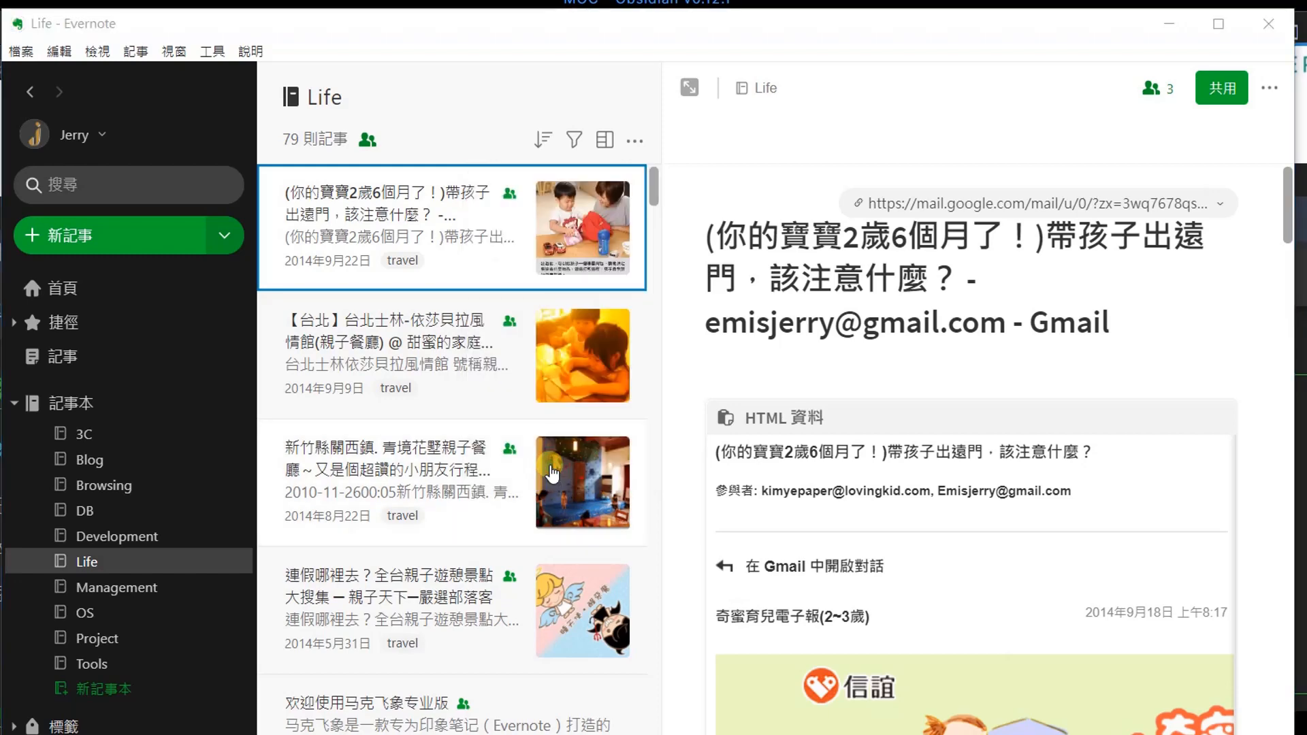
pyautogui.click(233, 437)
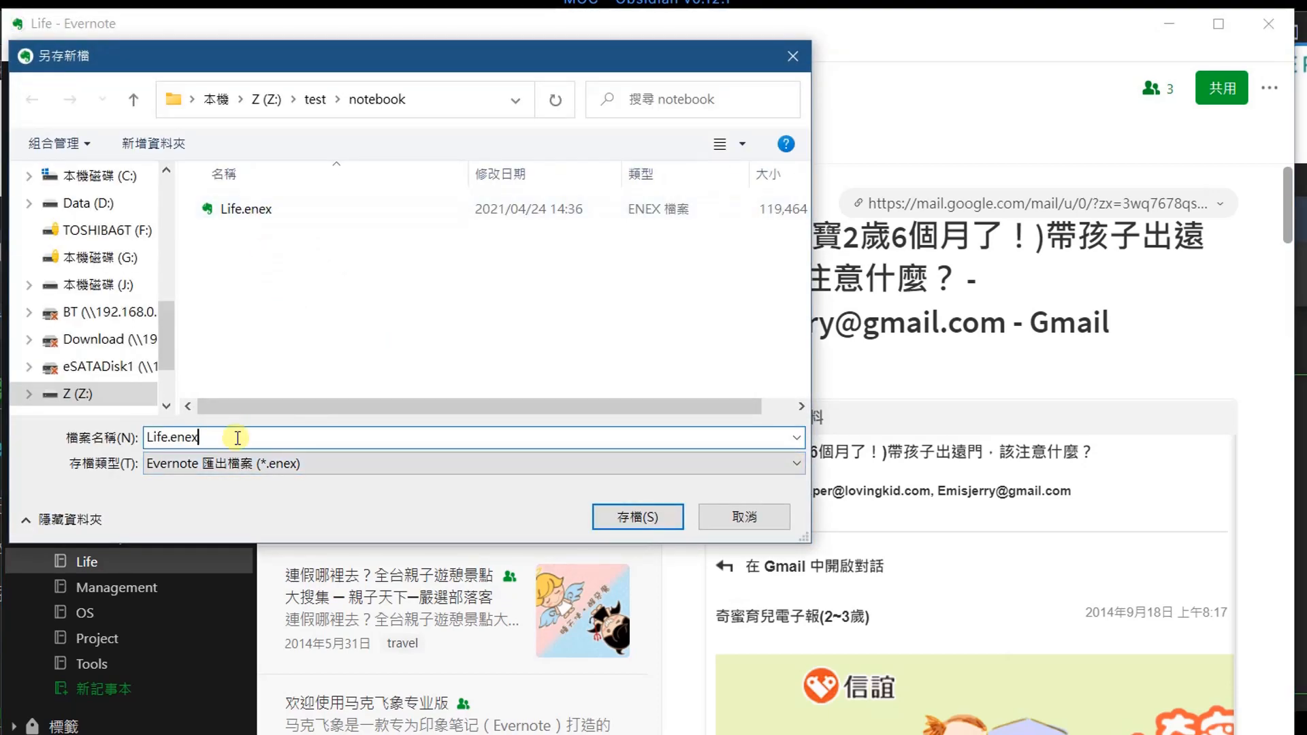
pyautogui.click(653, 520)
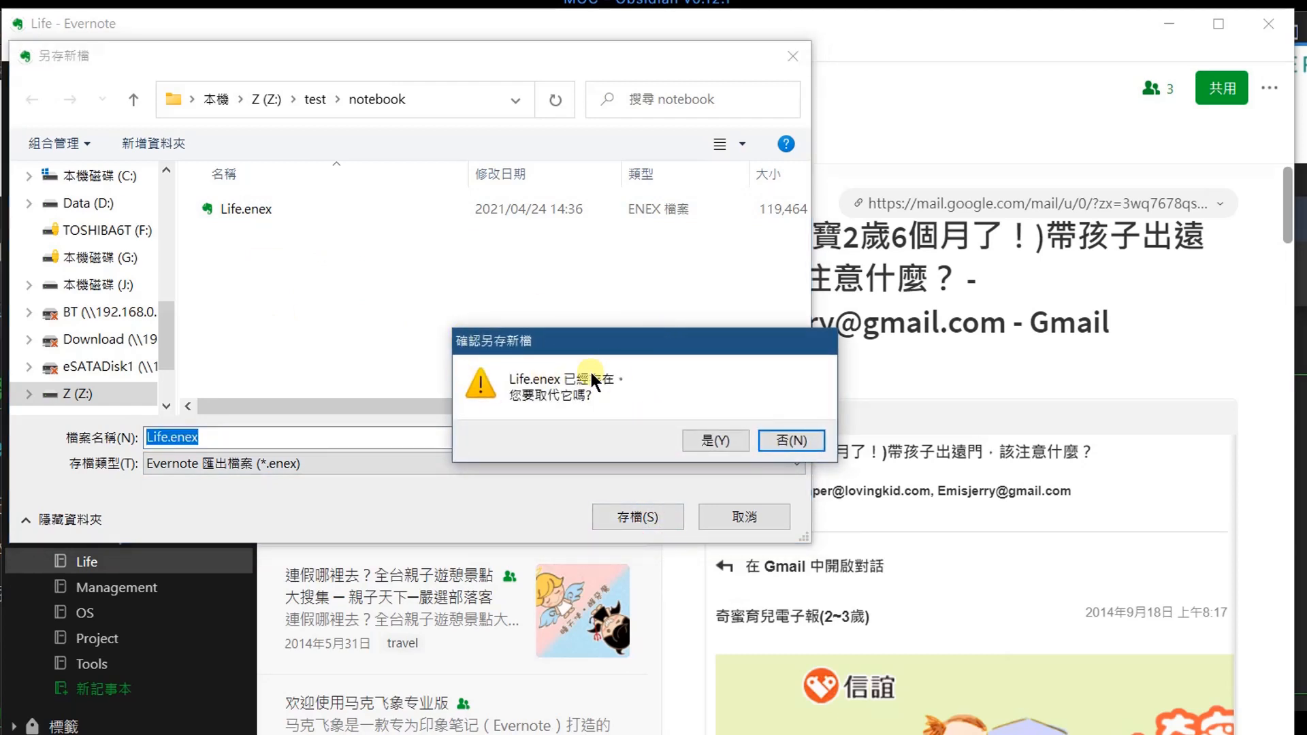
pyautogui.click(724, 438)
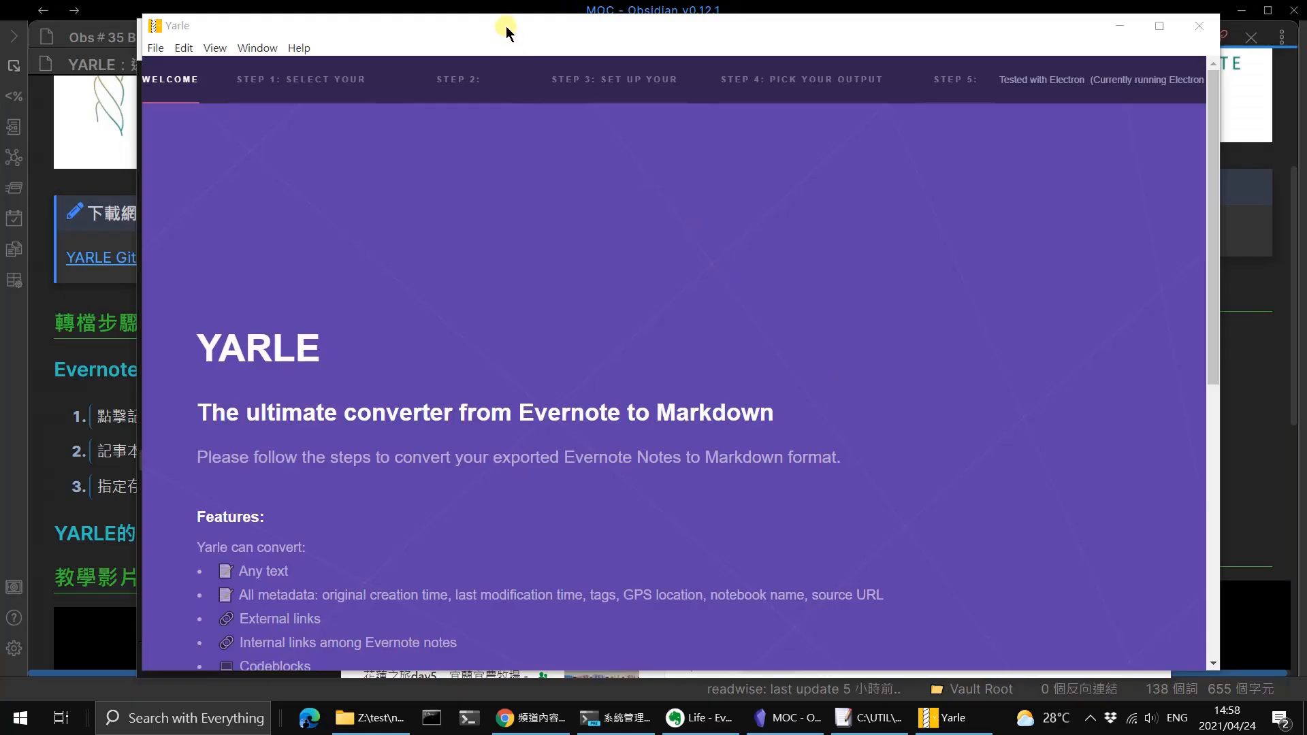
# Switch to Yarle and review the supported content and customization features on its welcome page.
pyautogui.click(505, 26)
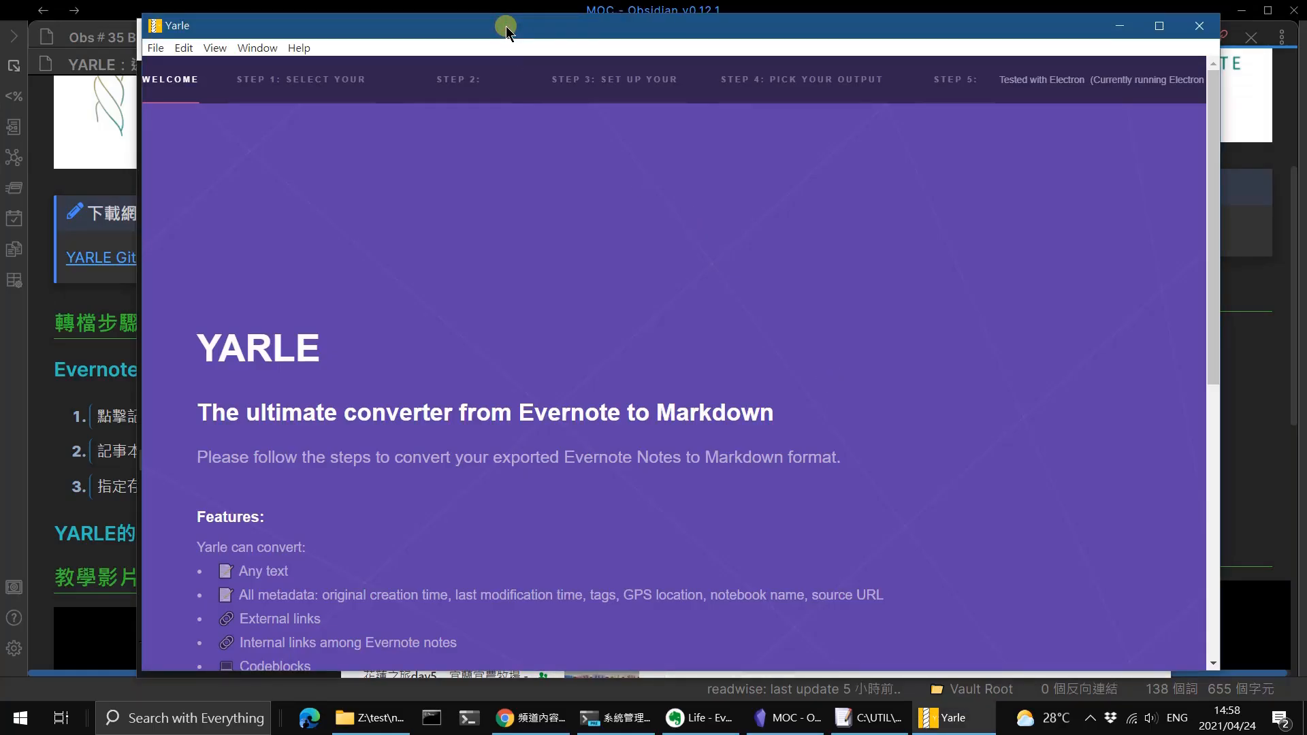
pyautogui.moveTo(506, 22); pyautogui.dragTo(506, 19)
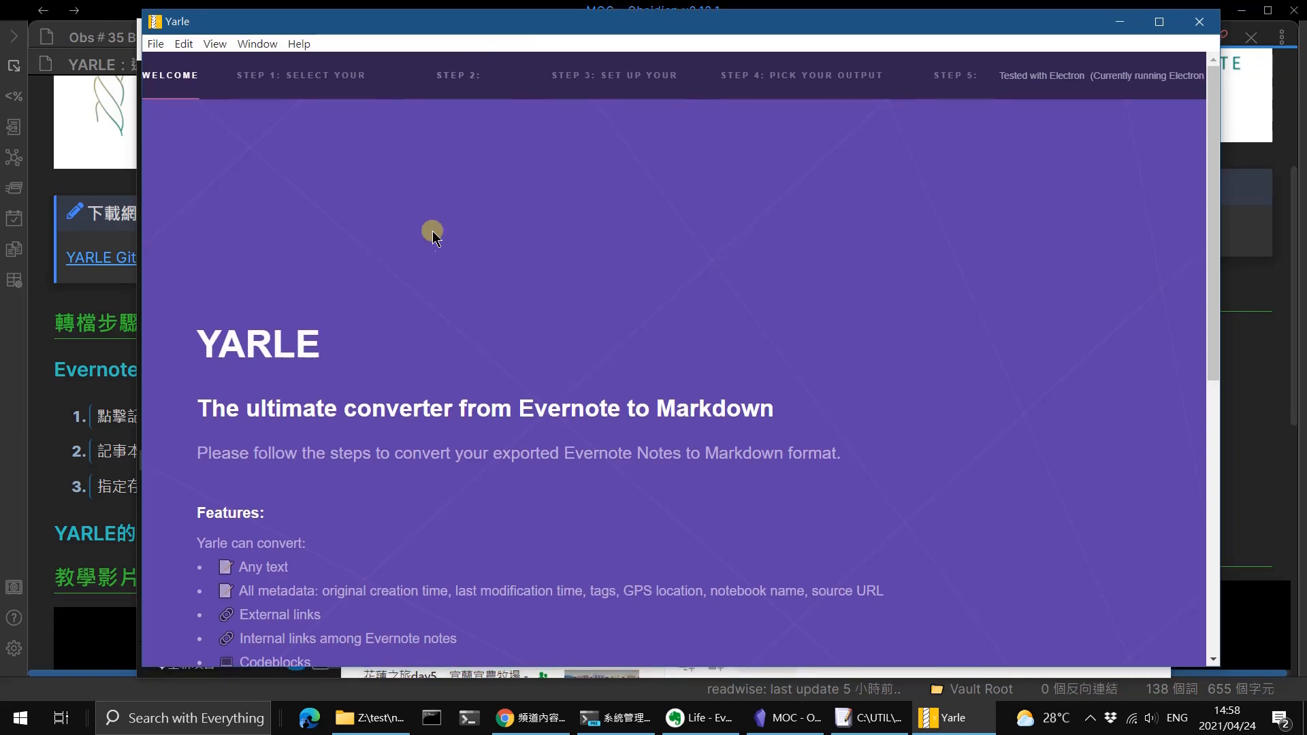
pyautogui.scroll(-5, 485, 381)
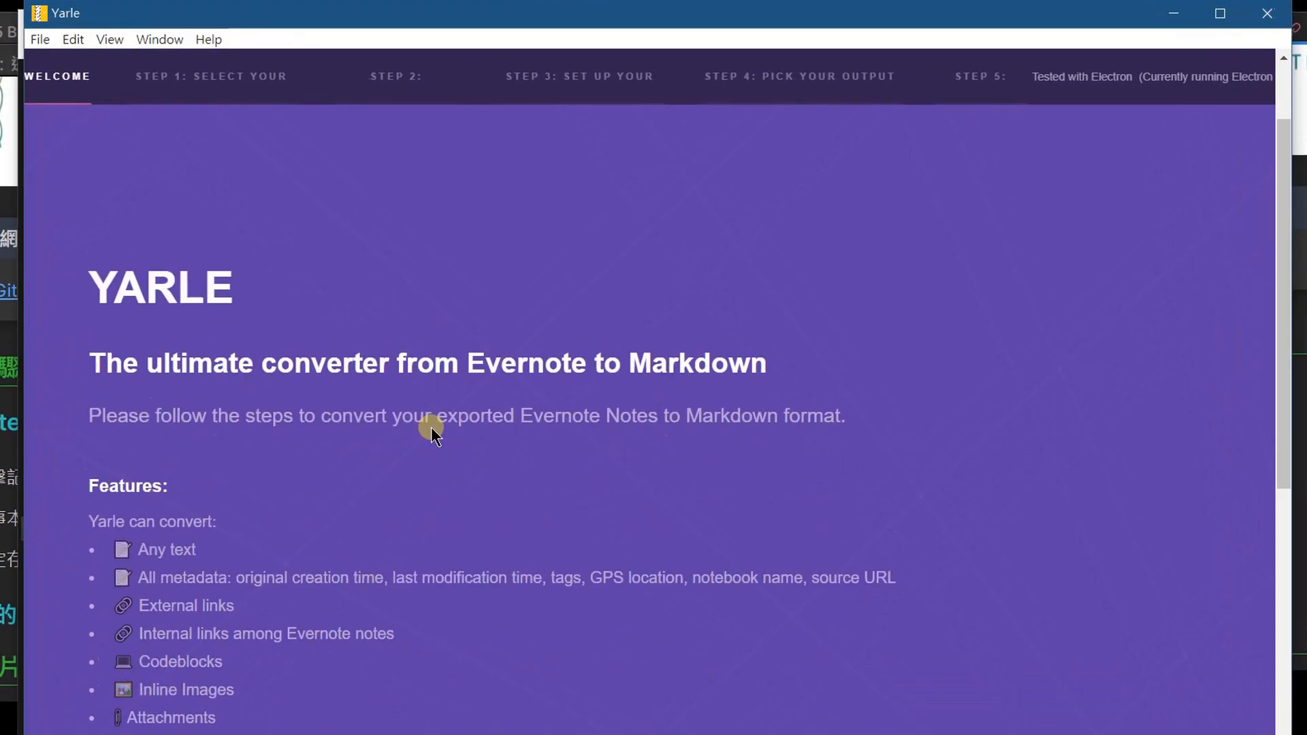
pyautogui.scroll(5, 480, 435)
pyautogui.scroll(-6, 414, 501)
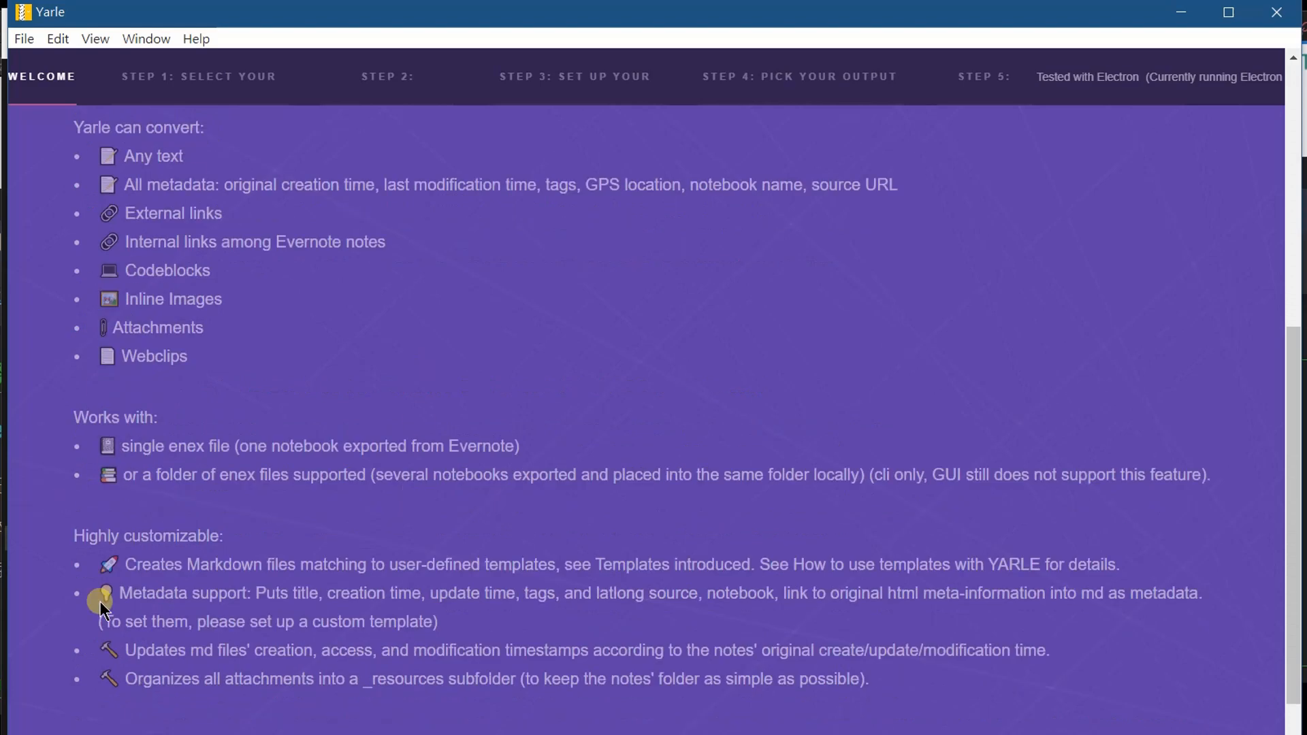
pyautogui.scroll(6, 440, 584)
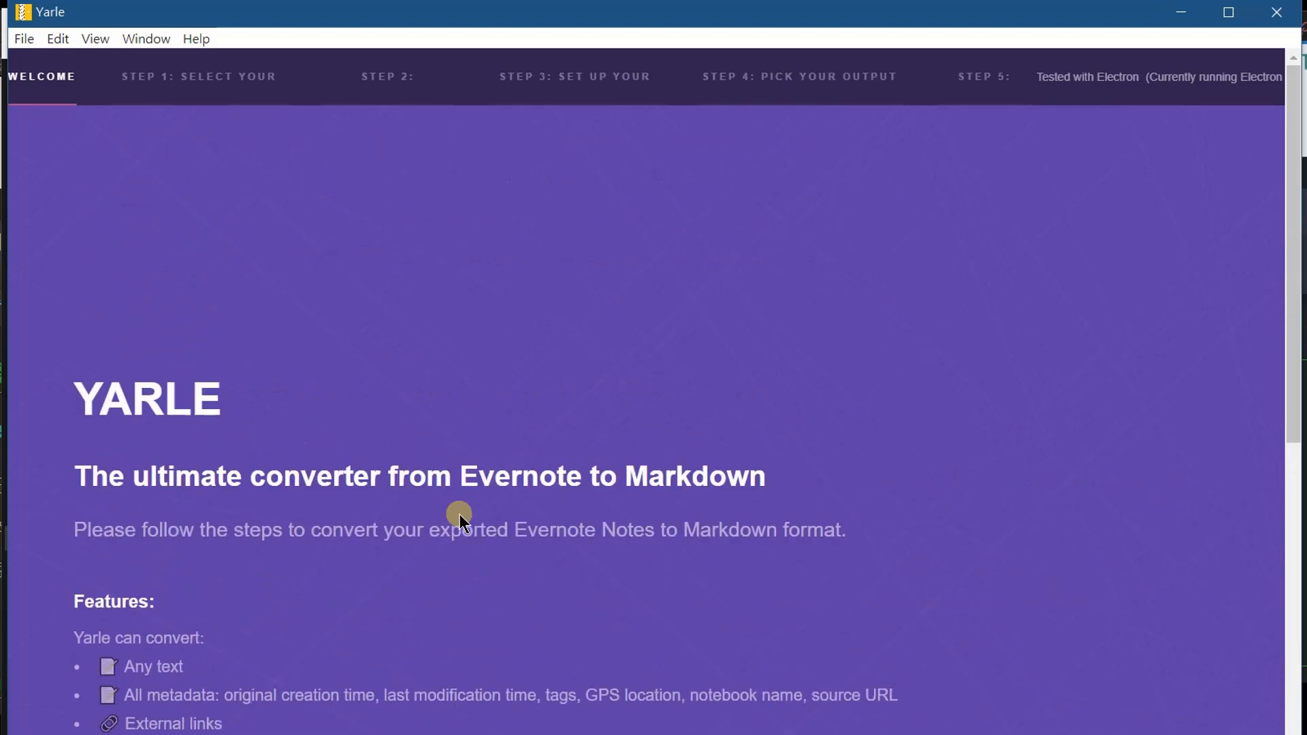
# Select Life.enex from Z:\test\notebook as the Evernote archive to convert.
pyautogui.click(221, 85)
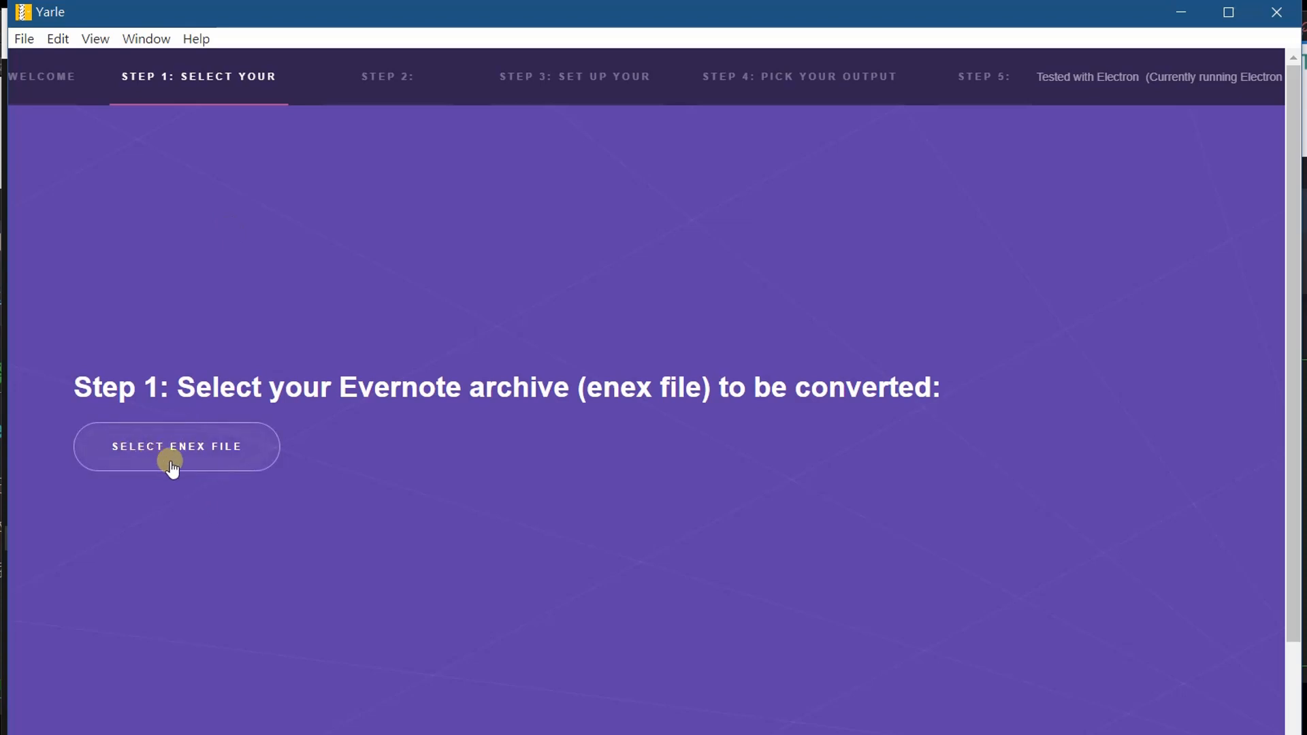
pyautogui.click(202, 453)
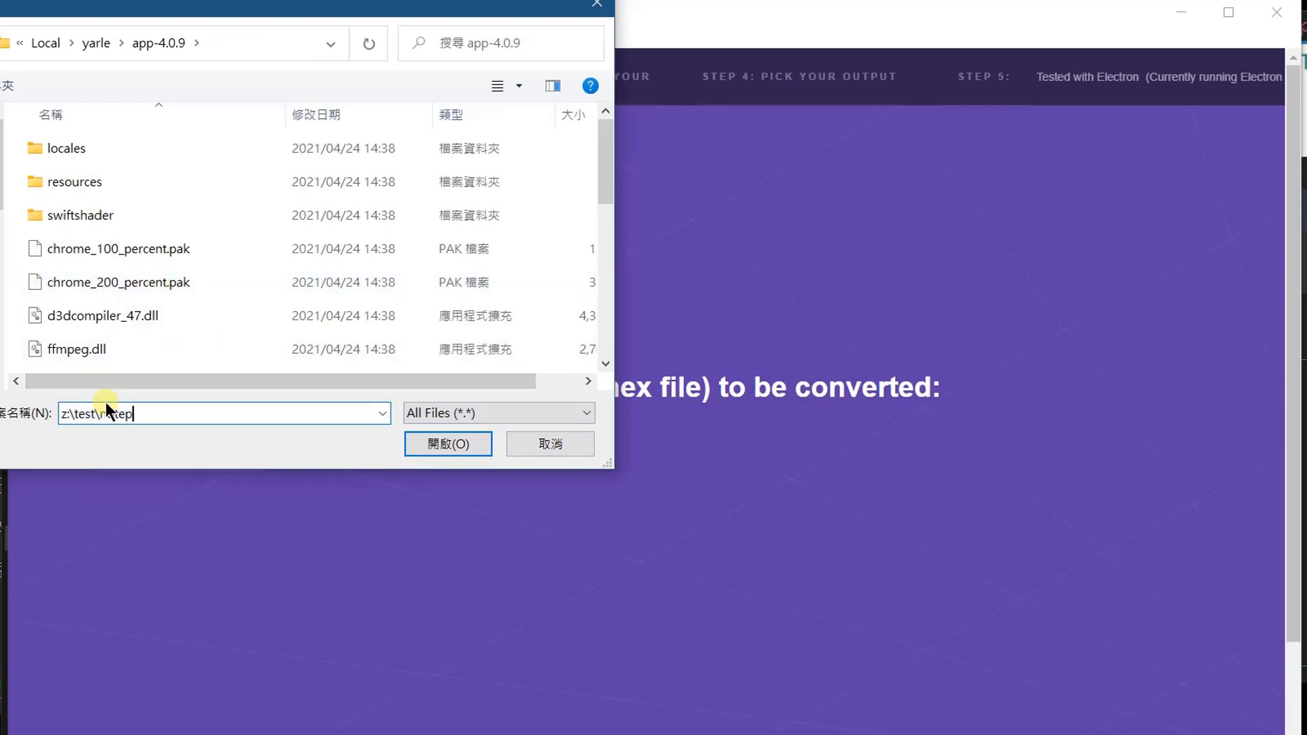
pyautogui.write('book')
pyautogui.press('Return')
pyautogui.click(111, 145)
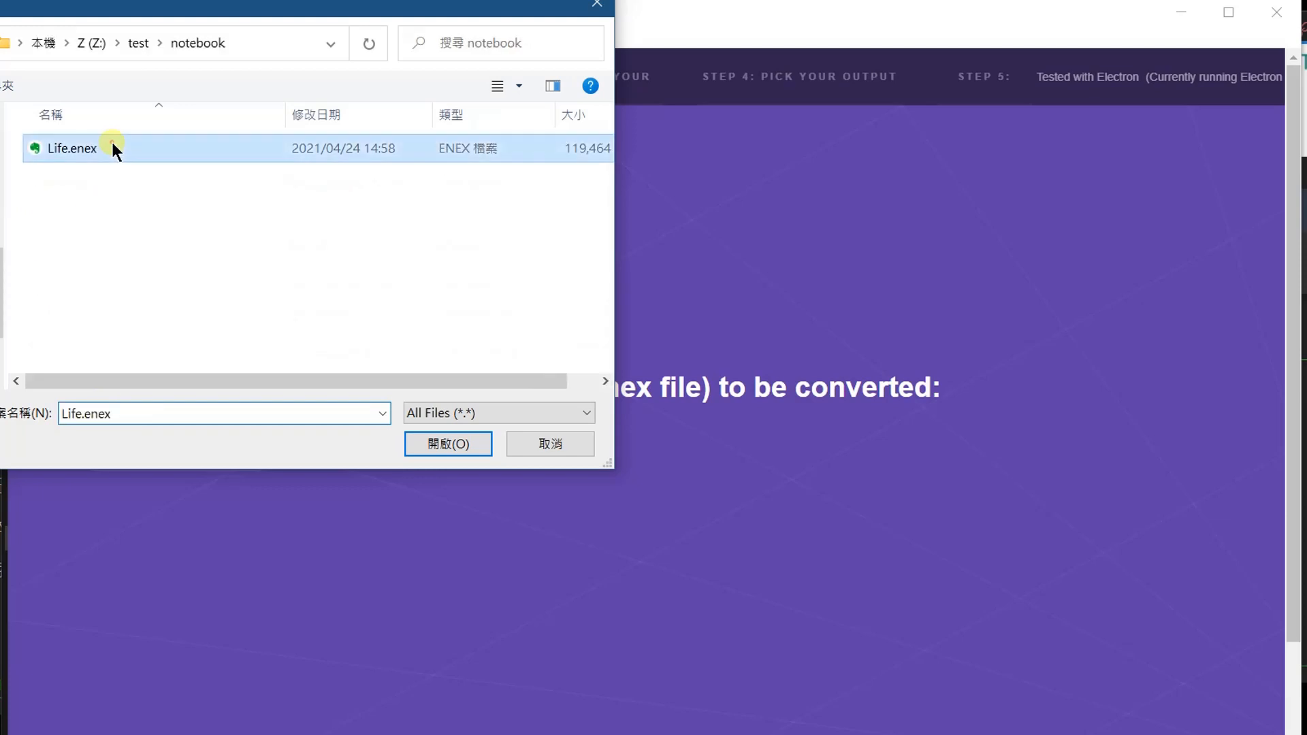
pyautogui.click(462, 443)
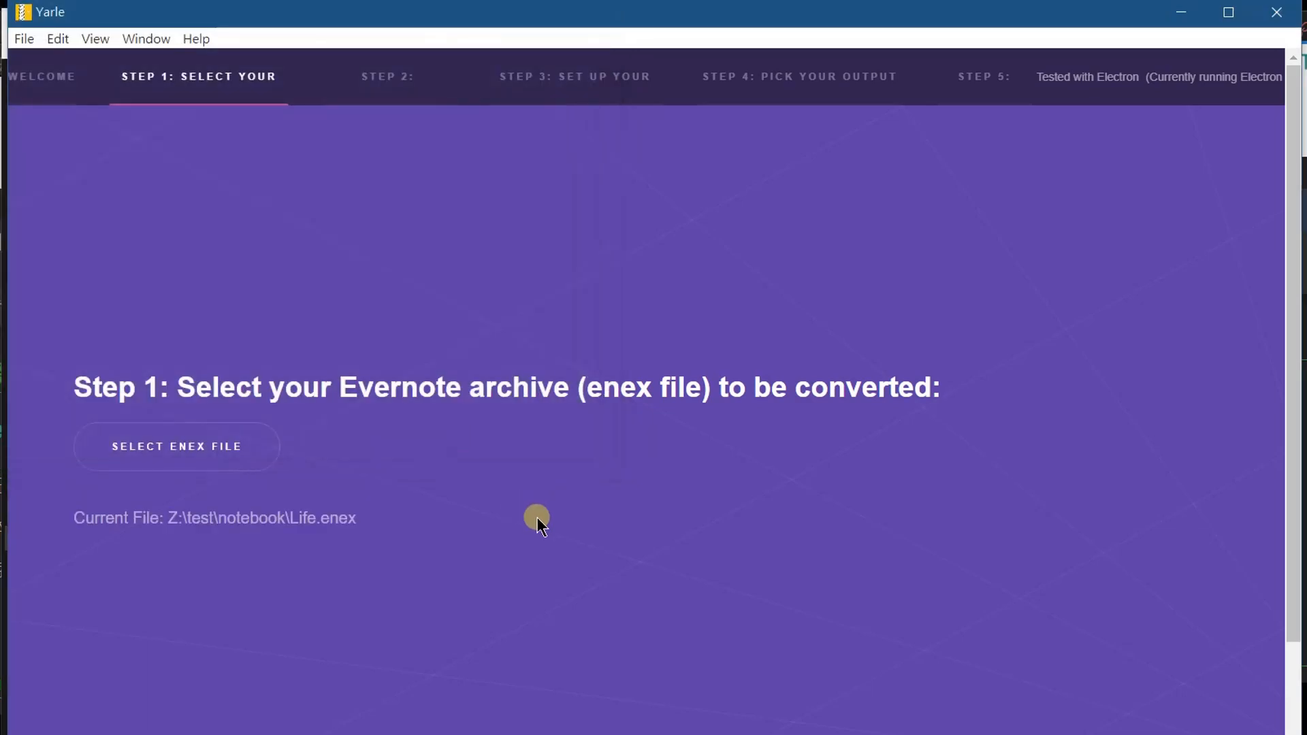
# Choose ObsidianMD as the output format in the conversion configuration.
pyautogui.click(383, 83)
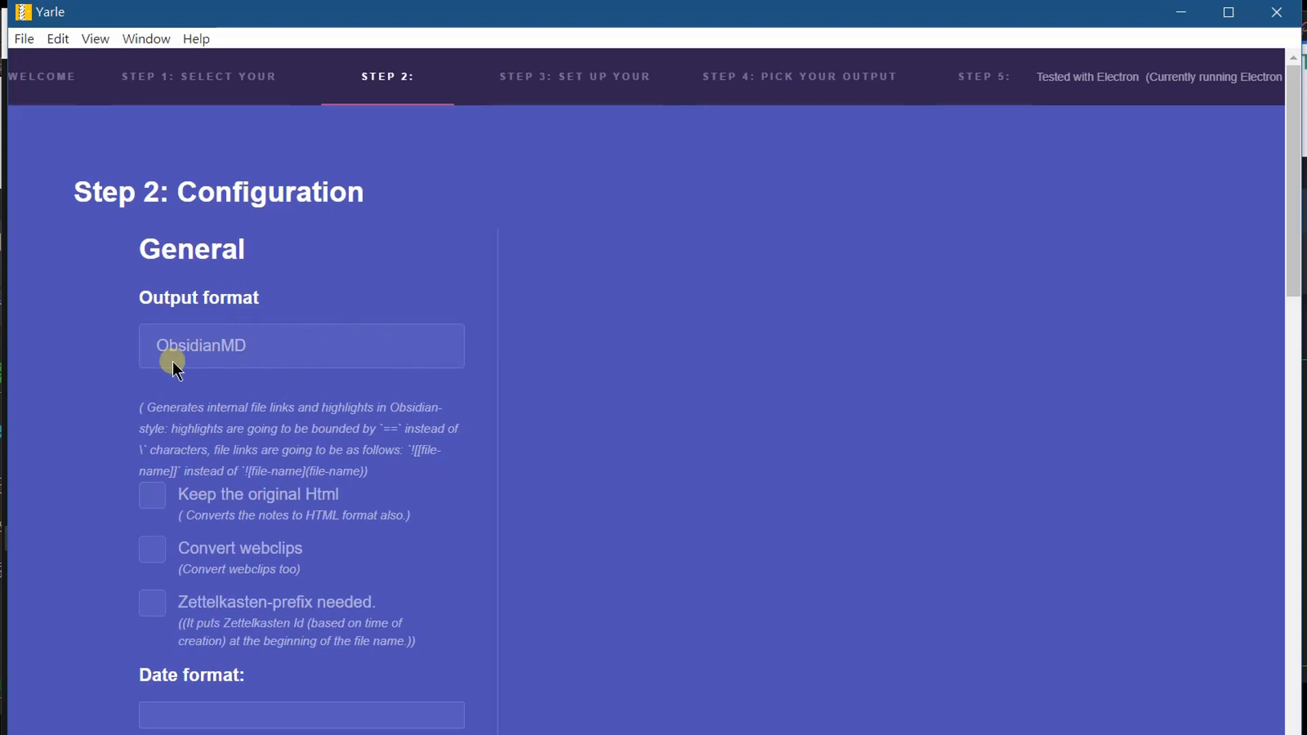
pyautogui.click(380, 349)
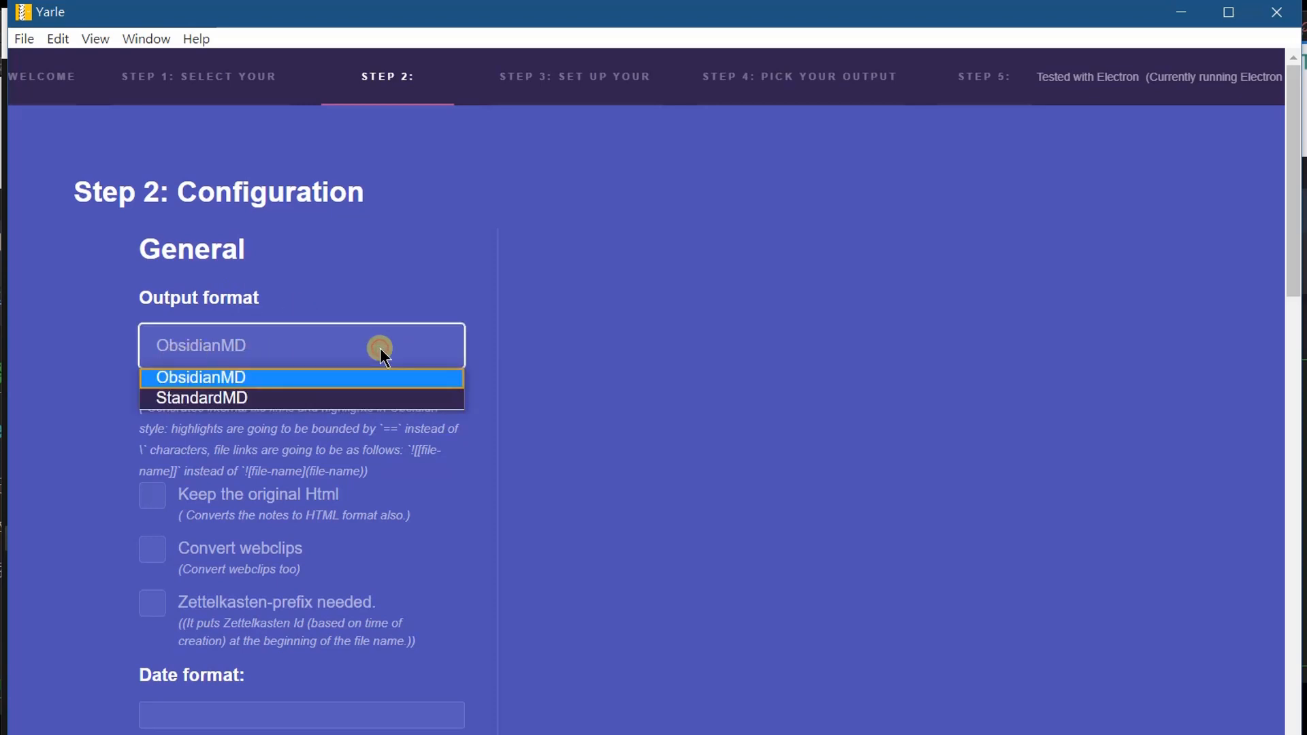
pyautogui.click(255, 377)
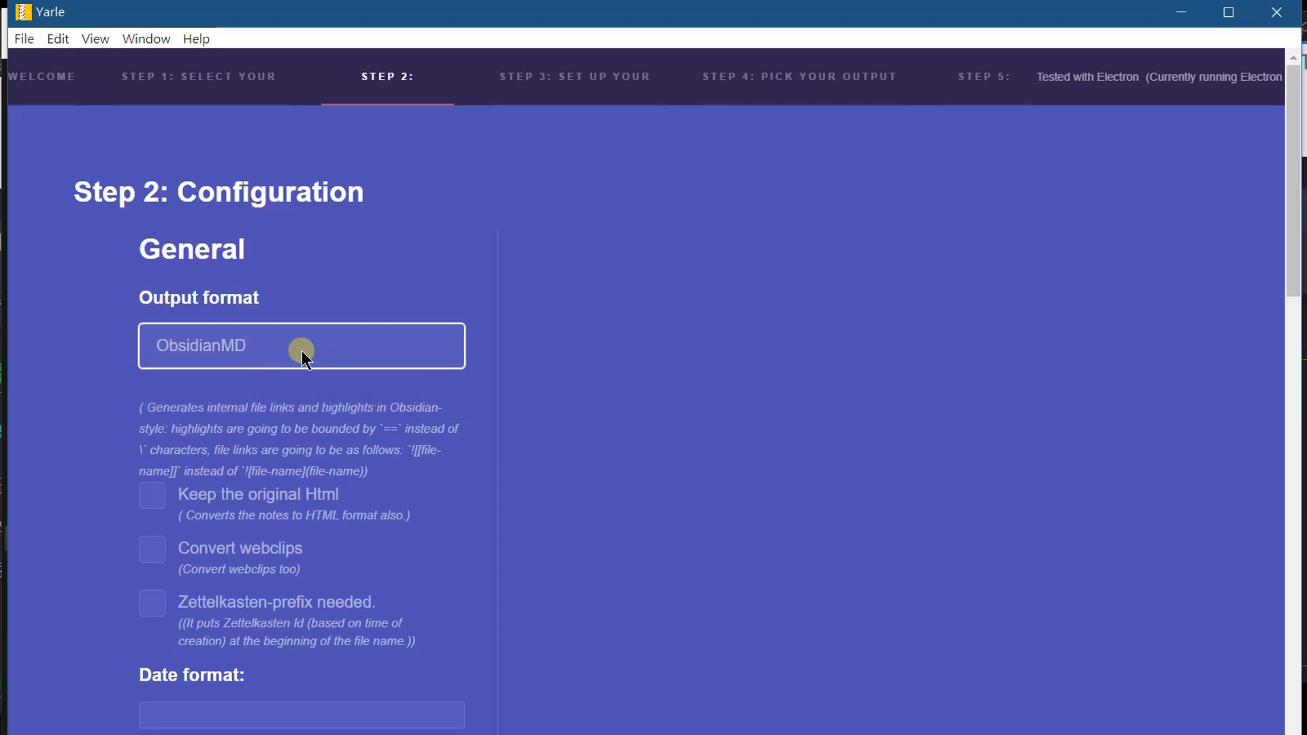
# Examine the remaining general, notes and tags options of the conversion configuration.
pyautogui.scroll(-5, 437, 451)
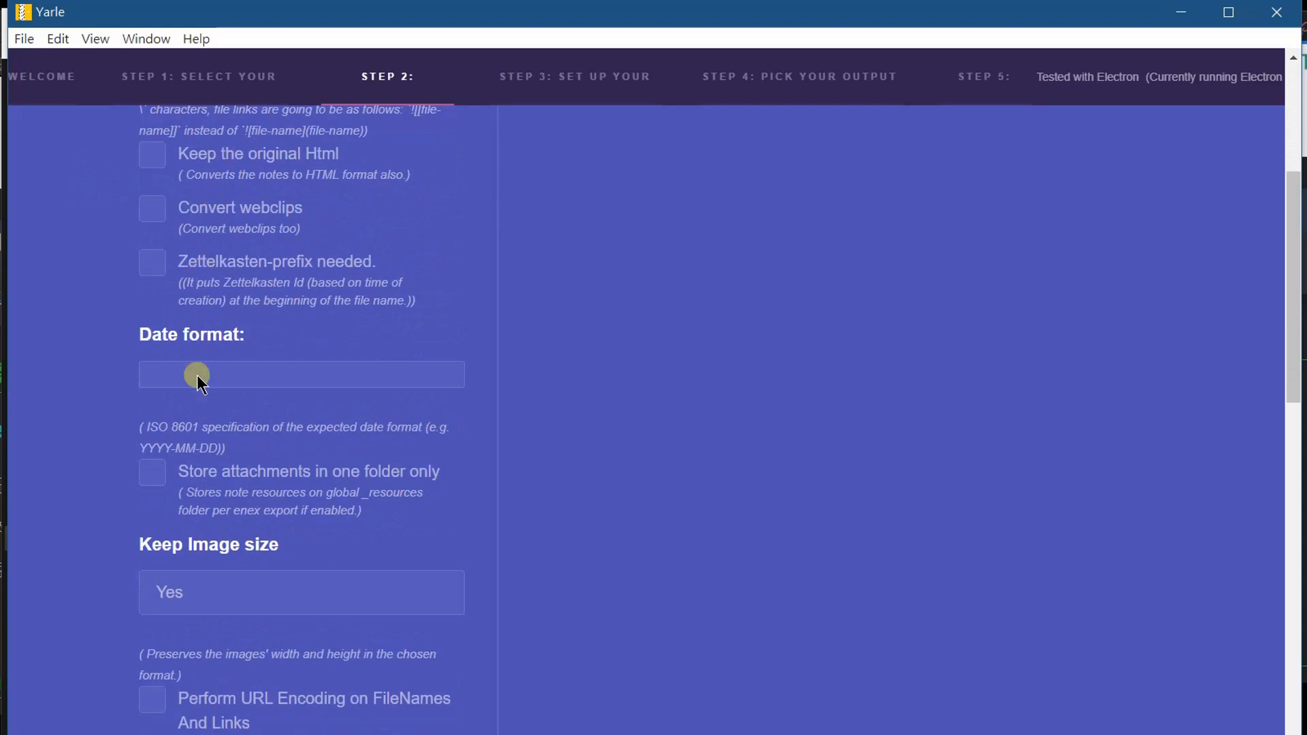
pyautogui.scroll(-12, 493, 370)
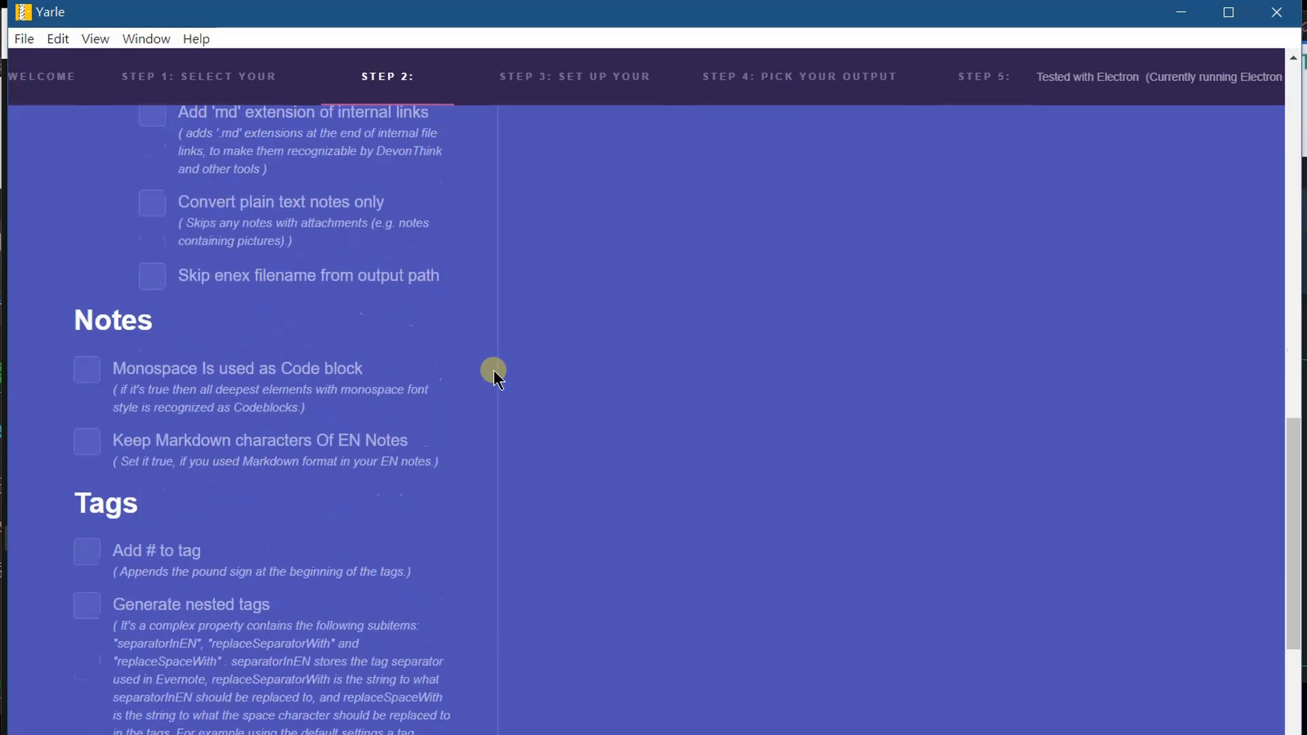
pyautogui.scroll(-5, 331, 587)
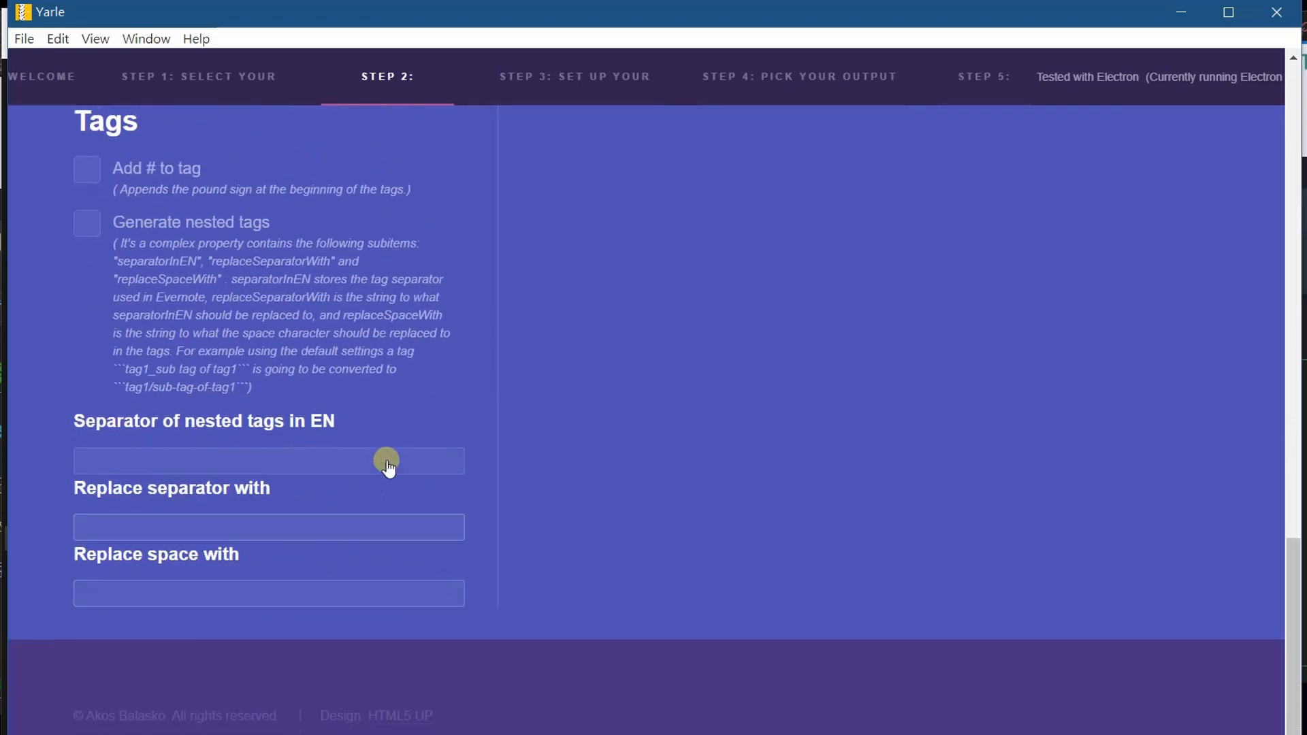
pyautogui.scroll(18, 387, 460)
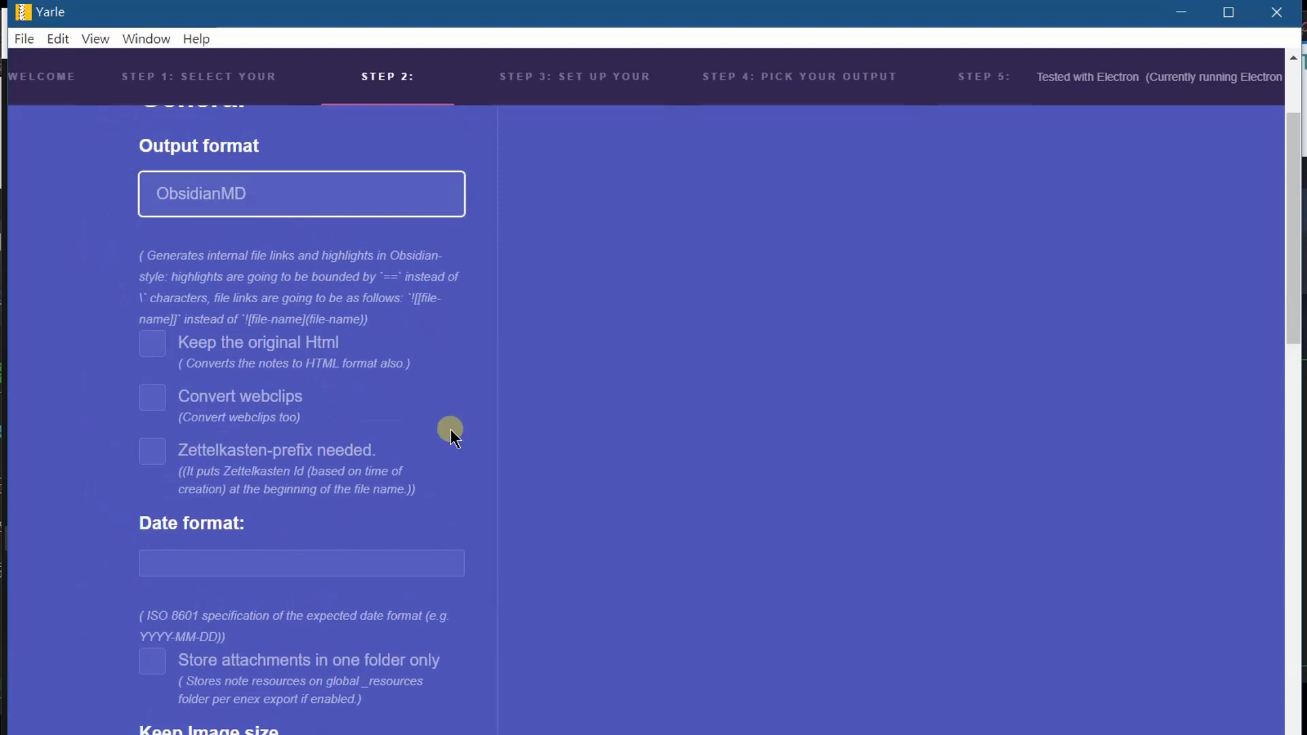
pyautogui.scroll(-7, 274, 491)
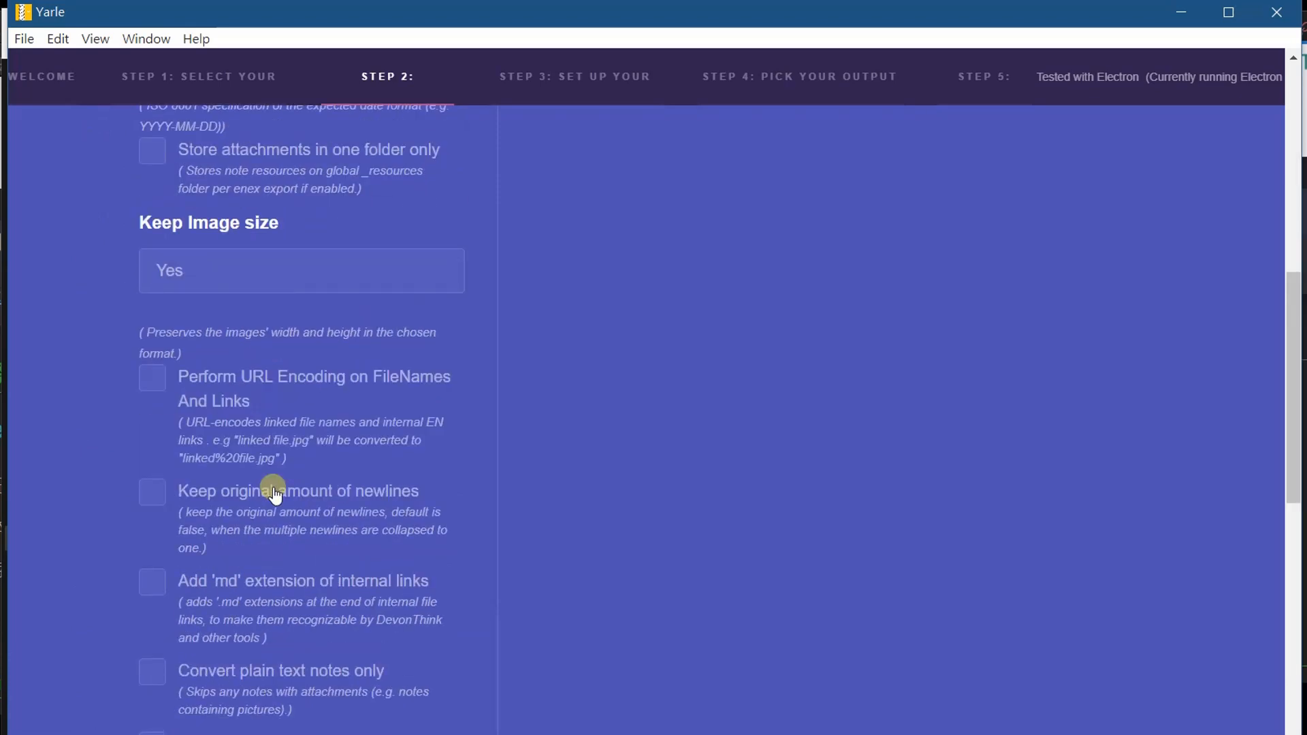
pyautogui.scroll(-7, 274, 492)
pyautogui.scroll(15, 274, 491)
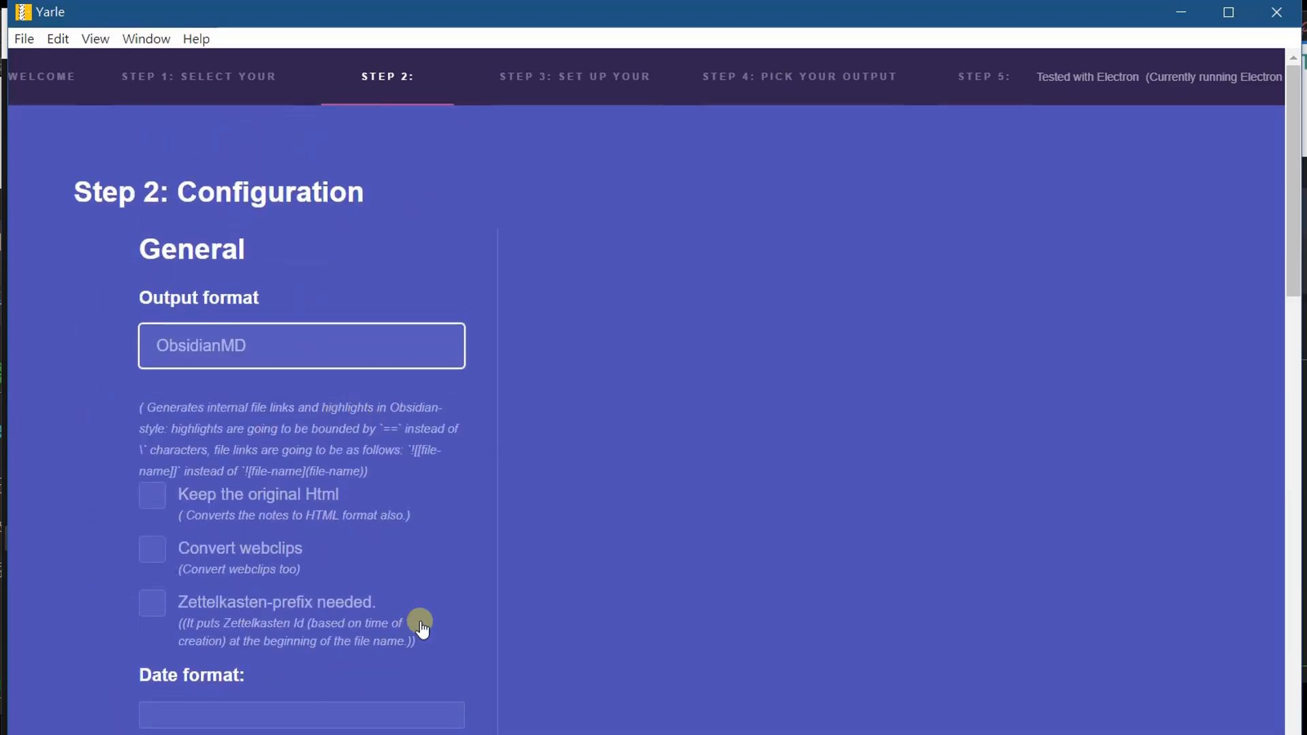
pyautogui.scroll(-15, 420, 612)
pyautogui.scroll(15, 419, 611)
pyautogui.scroll(-9, 354, 326)
pyautogui.scroll(6, 360, 399)
pyautogui.scroll(3, 362, 400)
# Examine the note template's title, content, date, source URL and tags blocks.
pyautogui.click(601, 84)
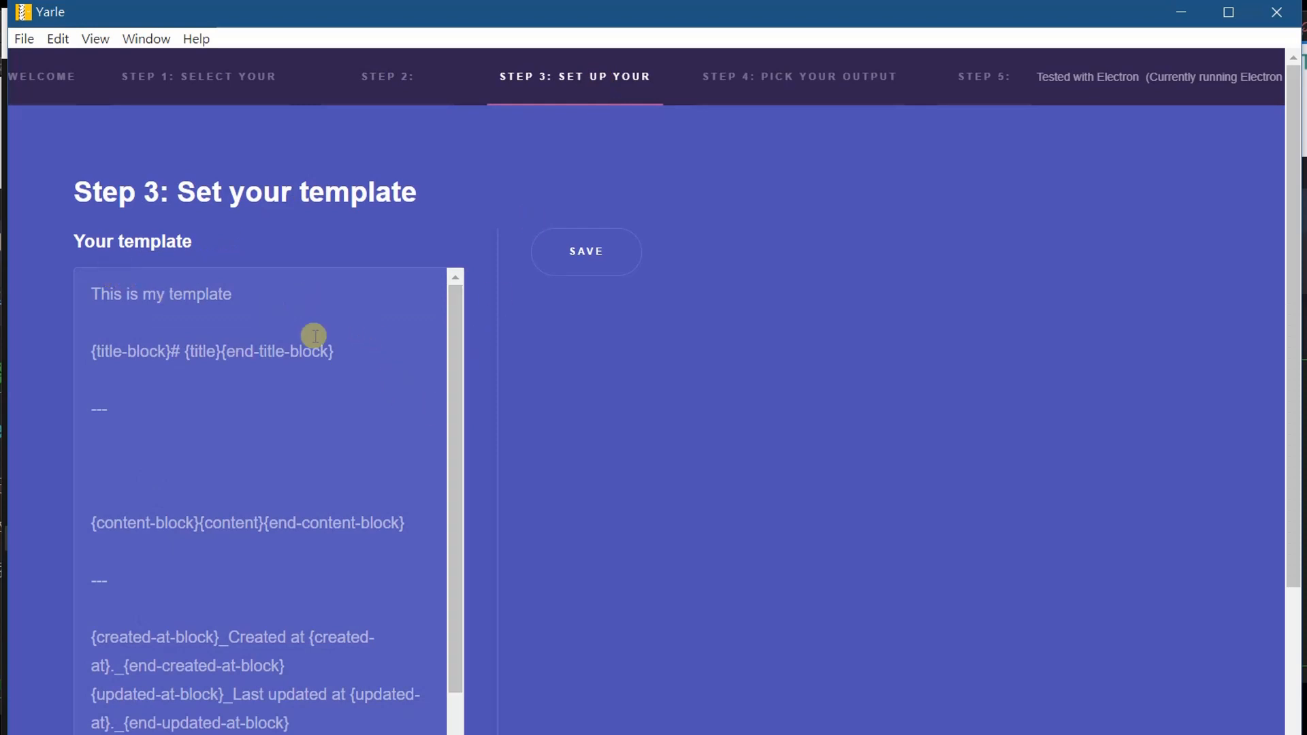
pyautogui.scroll(-3, 263, 472)
pyautogui.scroll(-3, 265, 476)
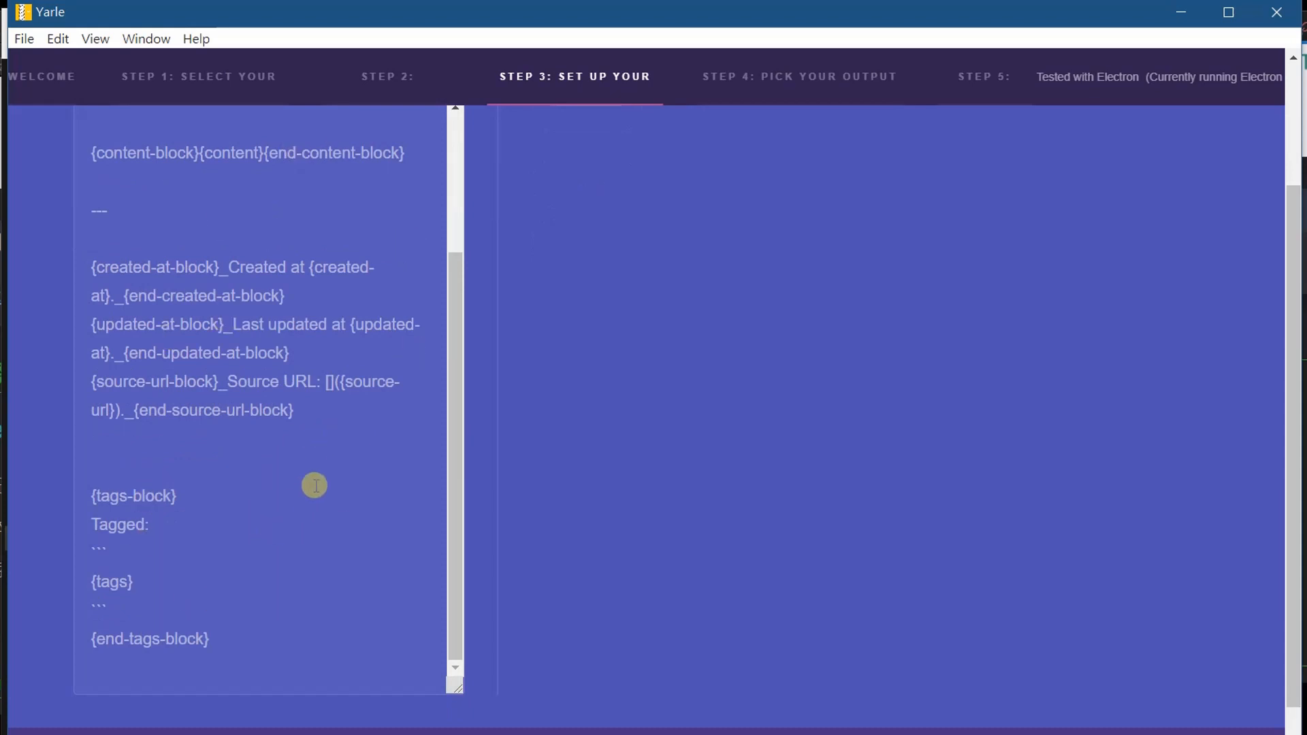
pyautogui.scroll(6, 312, 484)
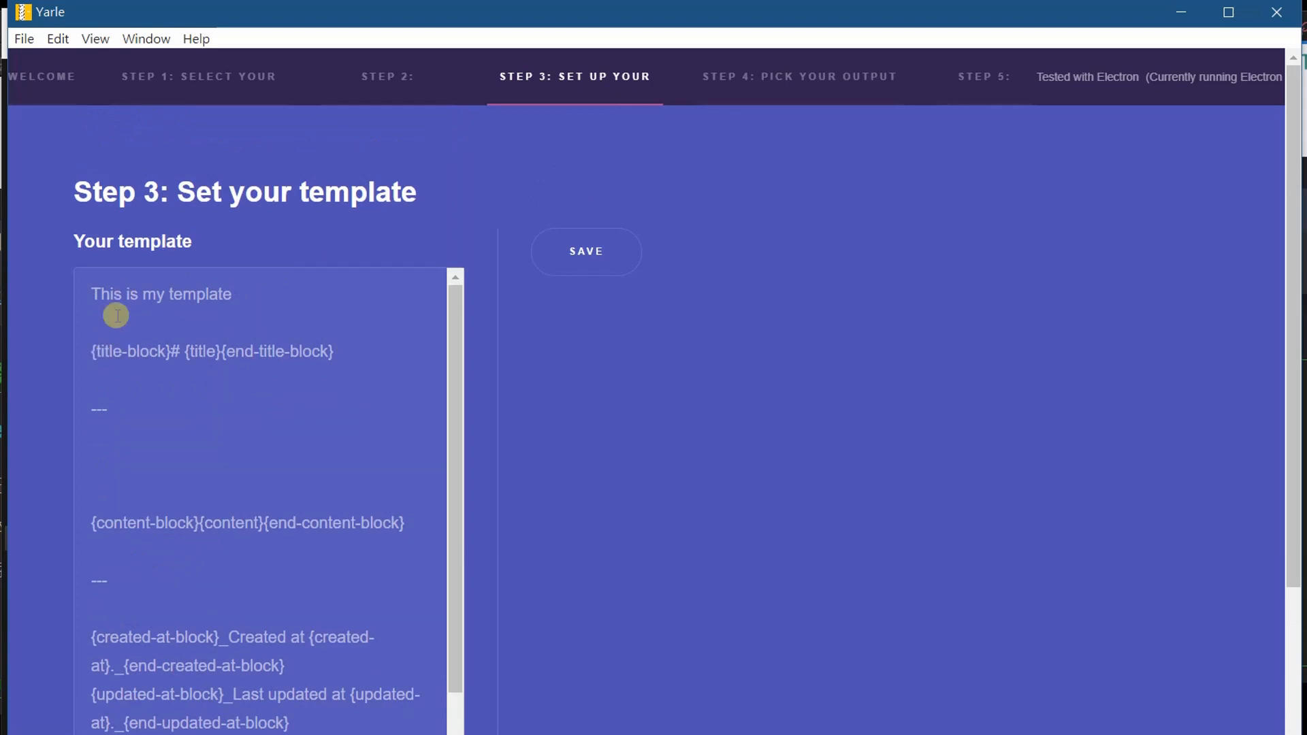
pyautogui.scroll(-1, 238, 623)
pyautogui.scroll(-3, 237, 623)
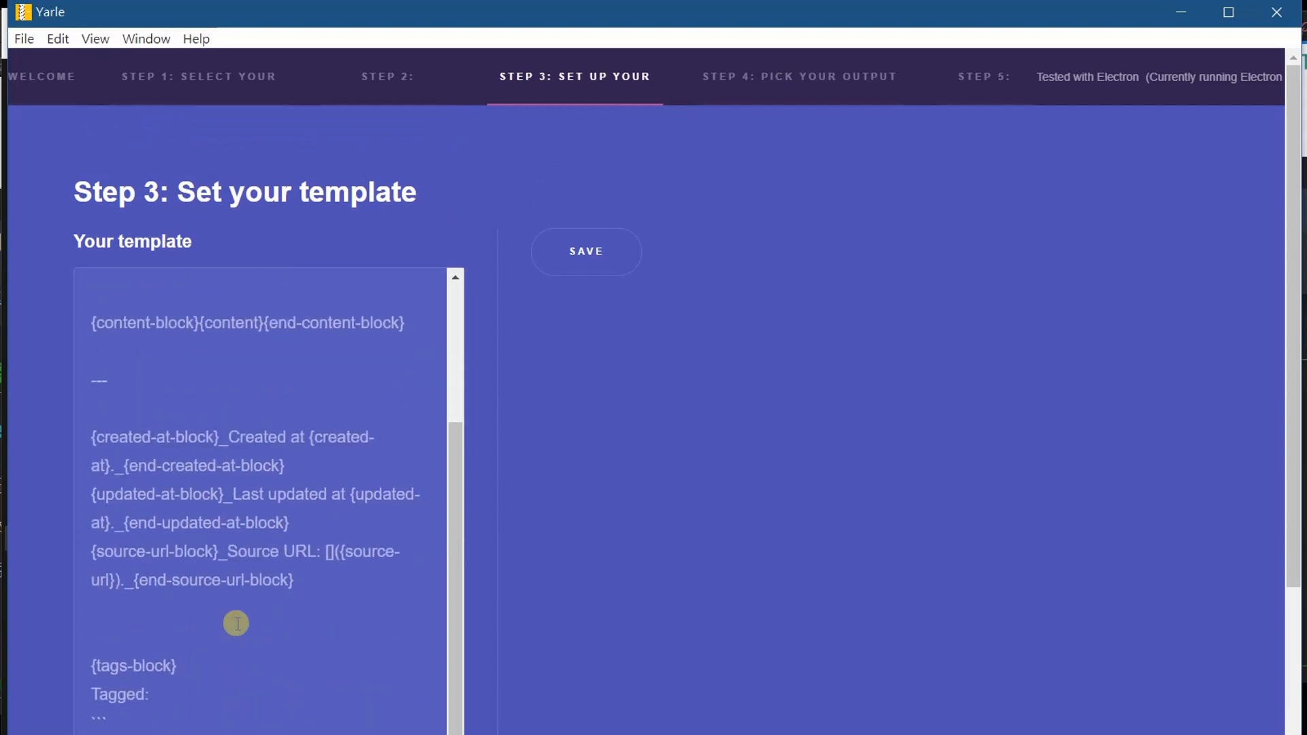
pyautogui.click(147, 698)
pyautogui.scroll(-3, 122, 722)
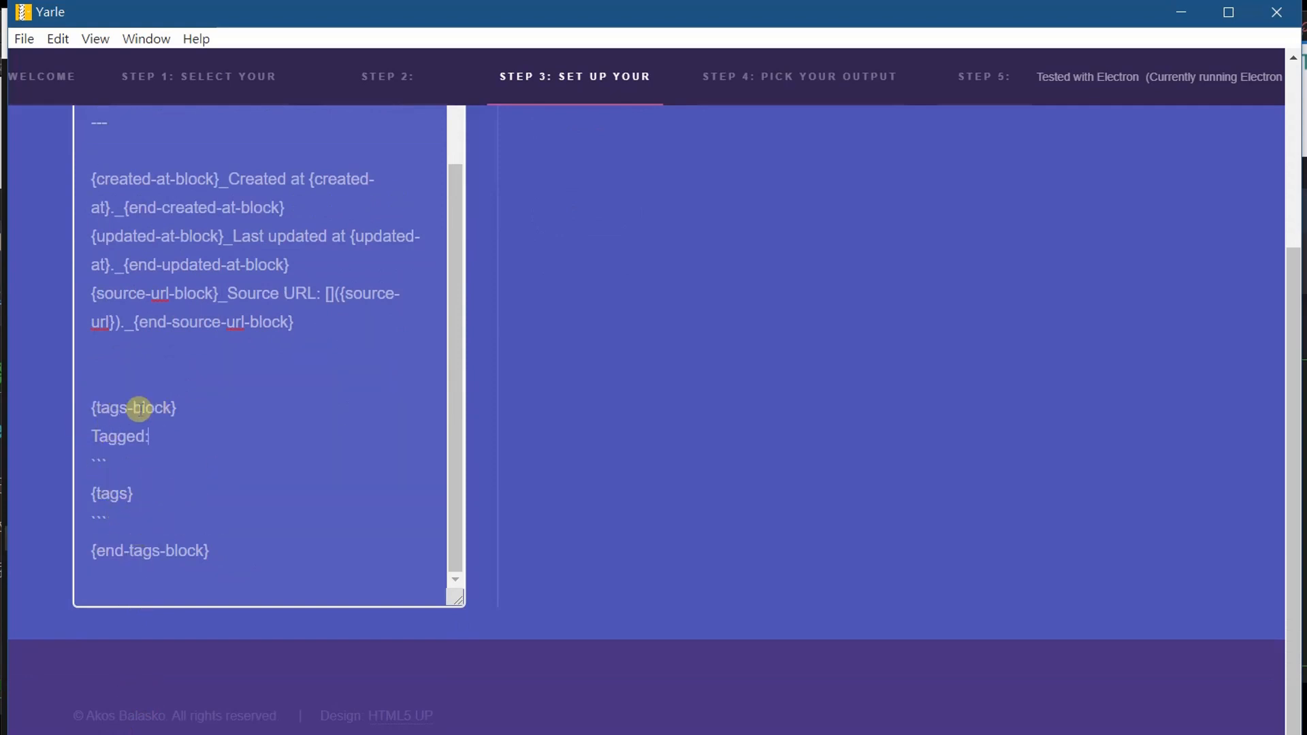
pyautogui.moveTo(89, 399); pyautogui.dragTo(143, 521)
pyautogui.scroll(3, 318, 384)
pyautogui.scroll(5, 303, 313)
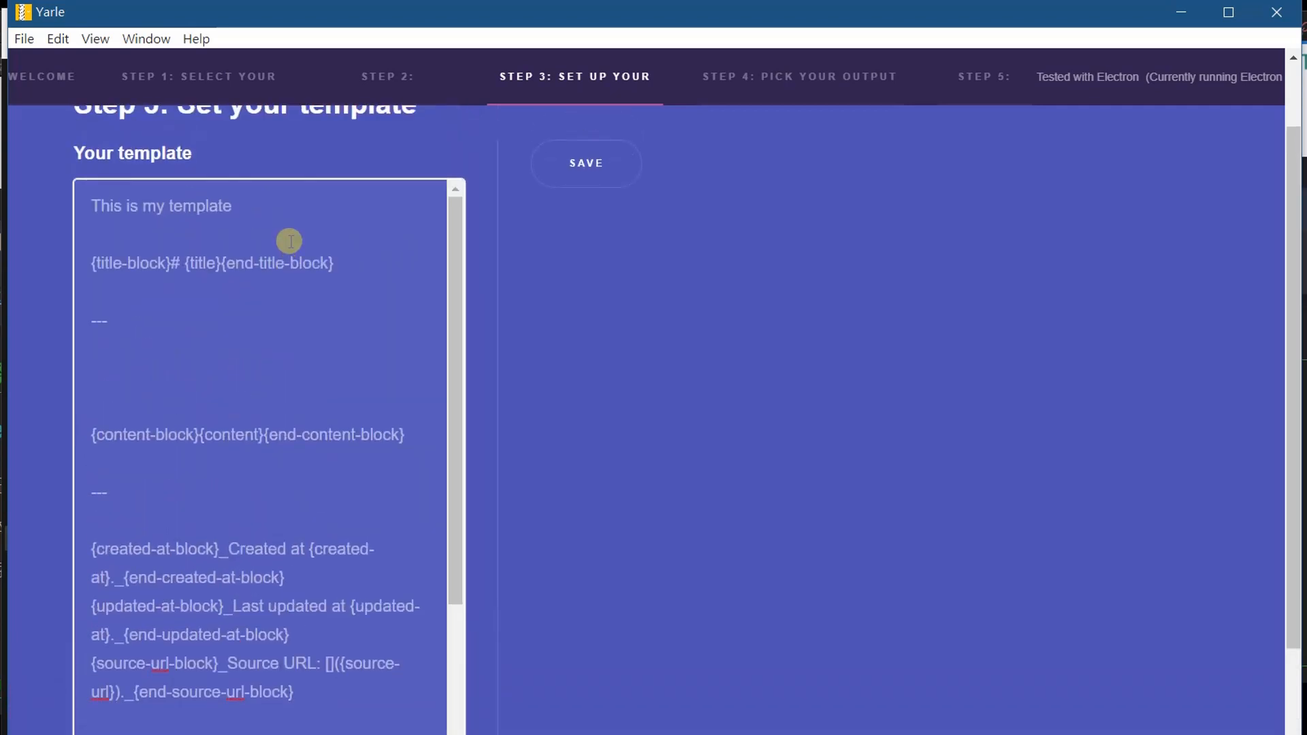
pyautogui.scroll(2, 606, 402)
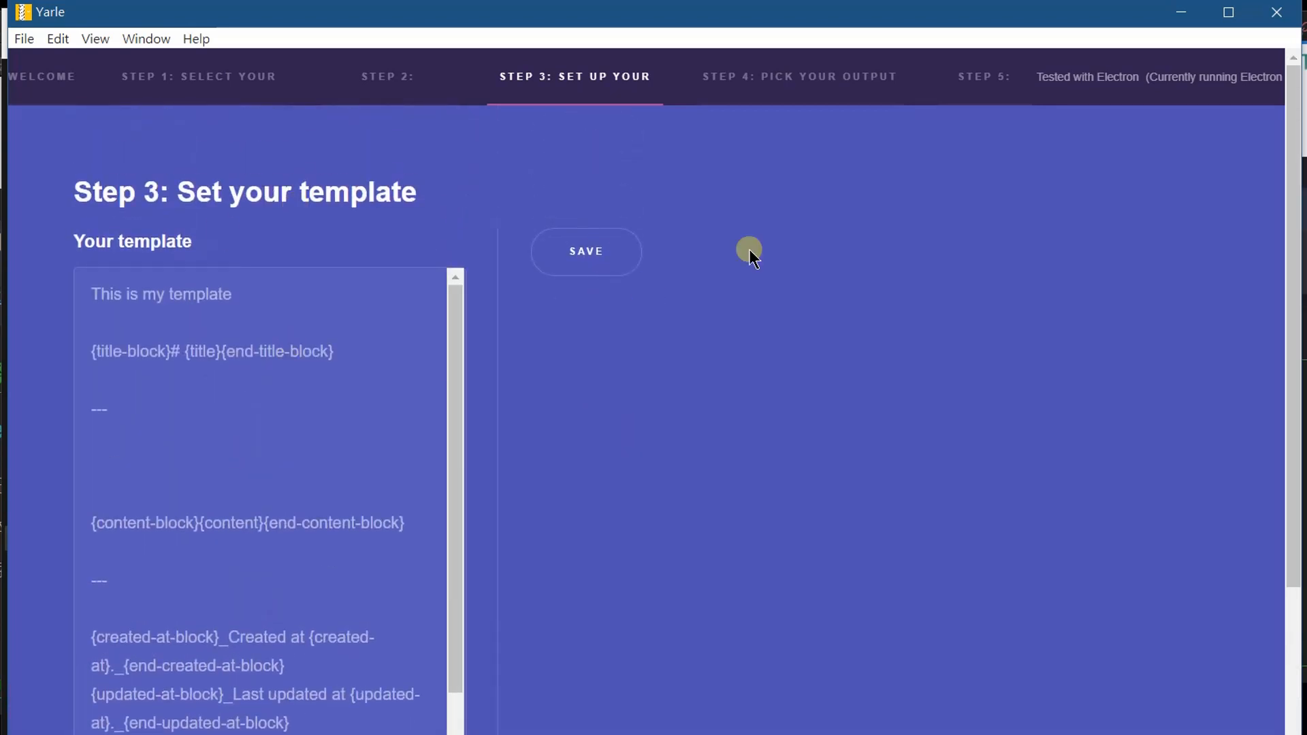
# Set the conversion's output folder to Z:\test\notebook.
pyautogui.click(794, 86)
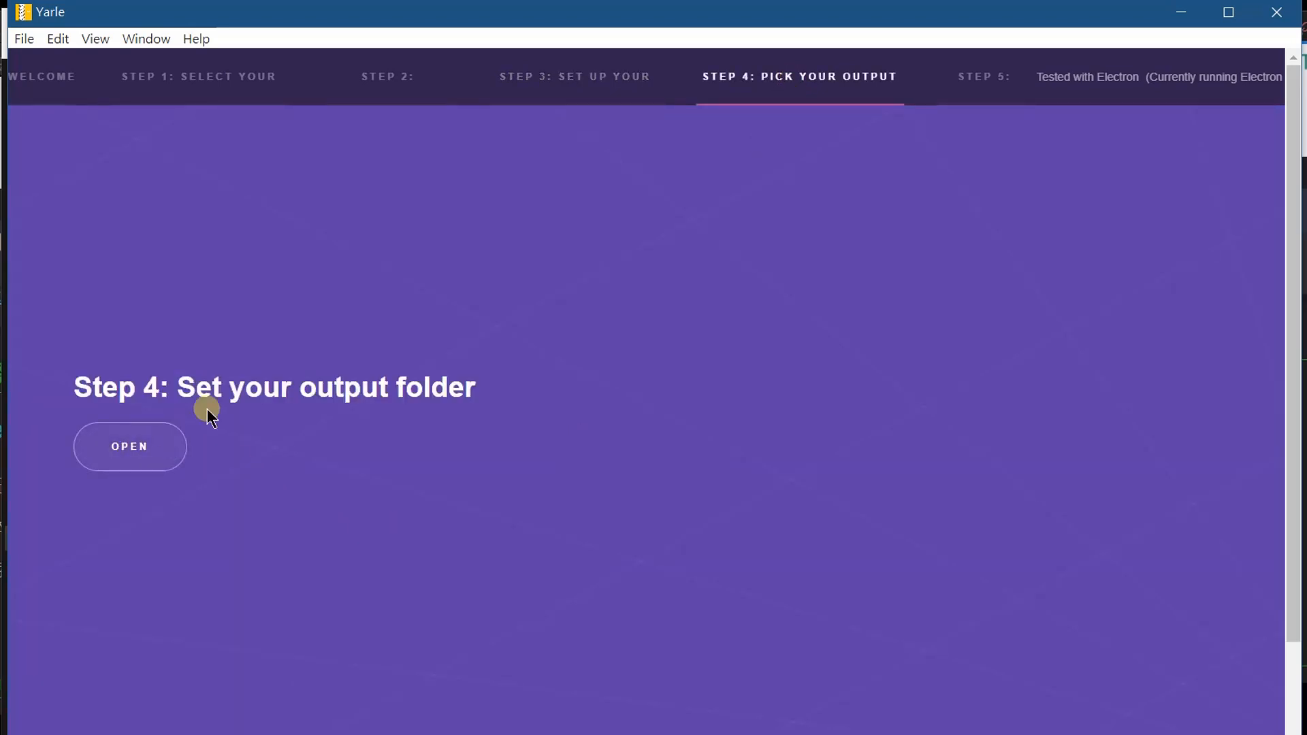
pyautogui.click(140, 470)
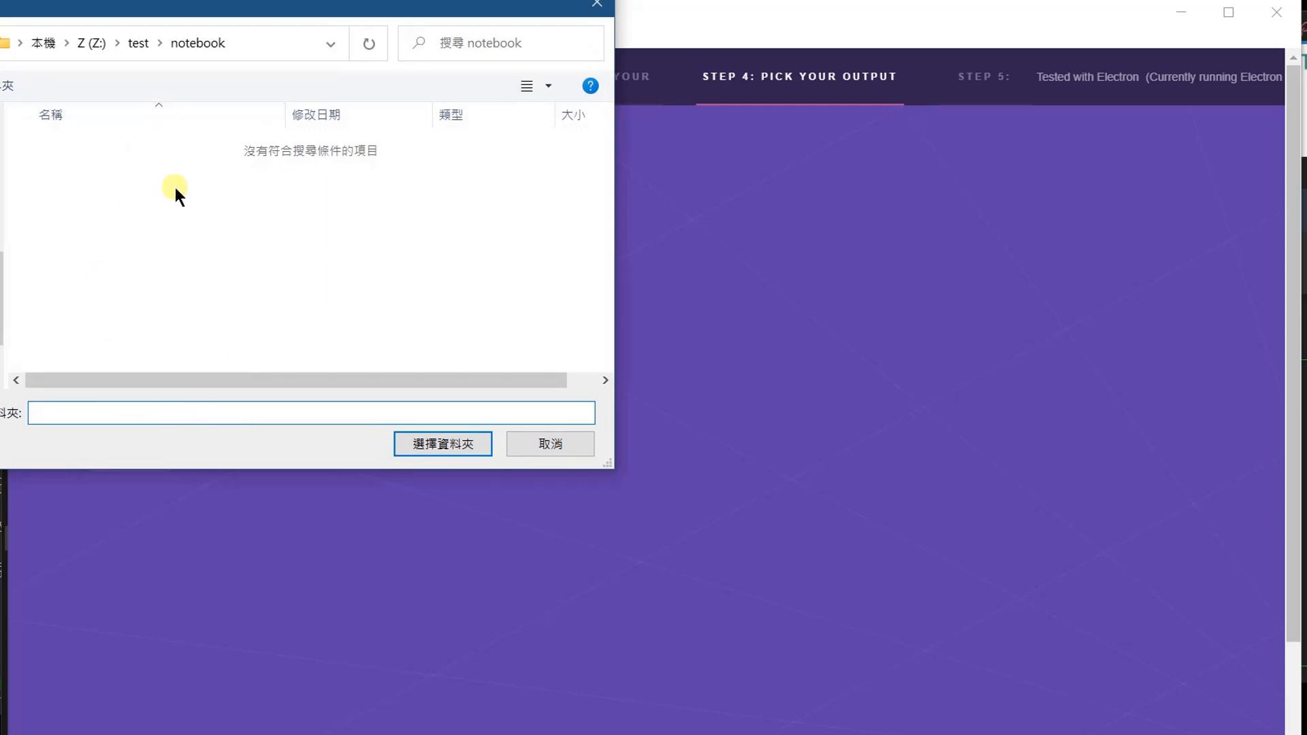
pyautogui.click(177, 189)
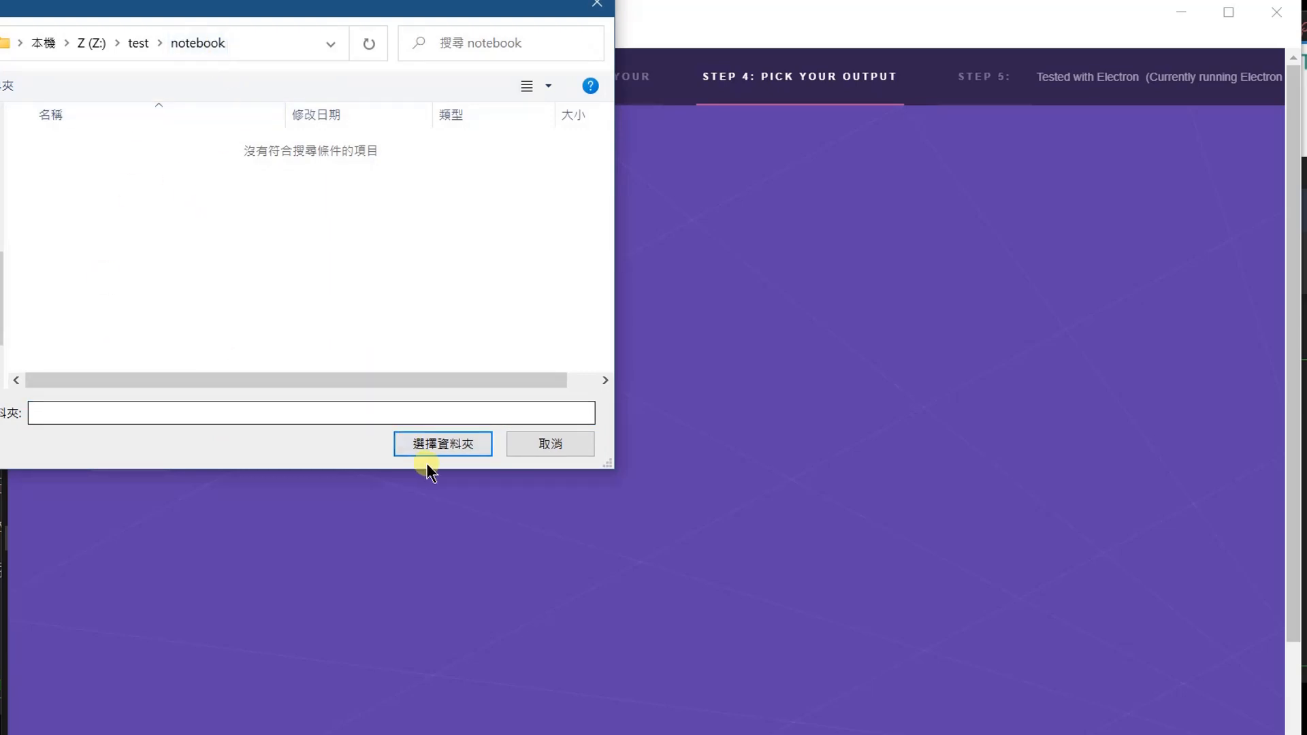
pyautogui.click(442, 448)
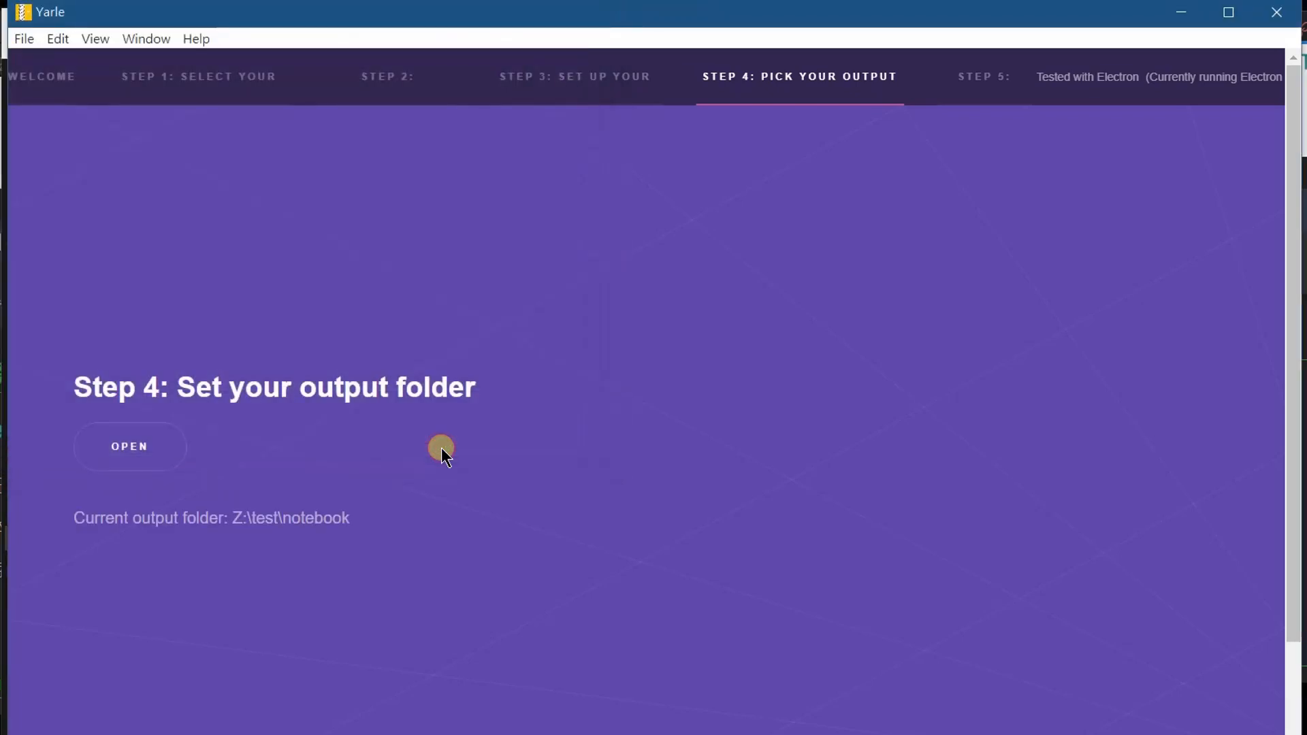
# Start the conversion of the Life notebook and check the summary at the end of the log.
pyautogui.click(999, 84)
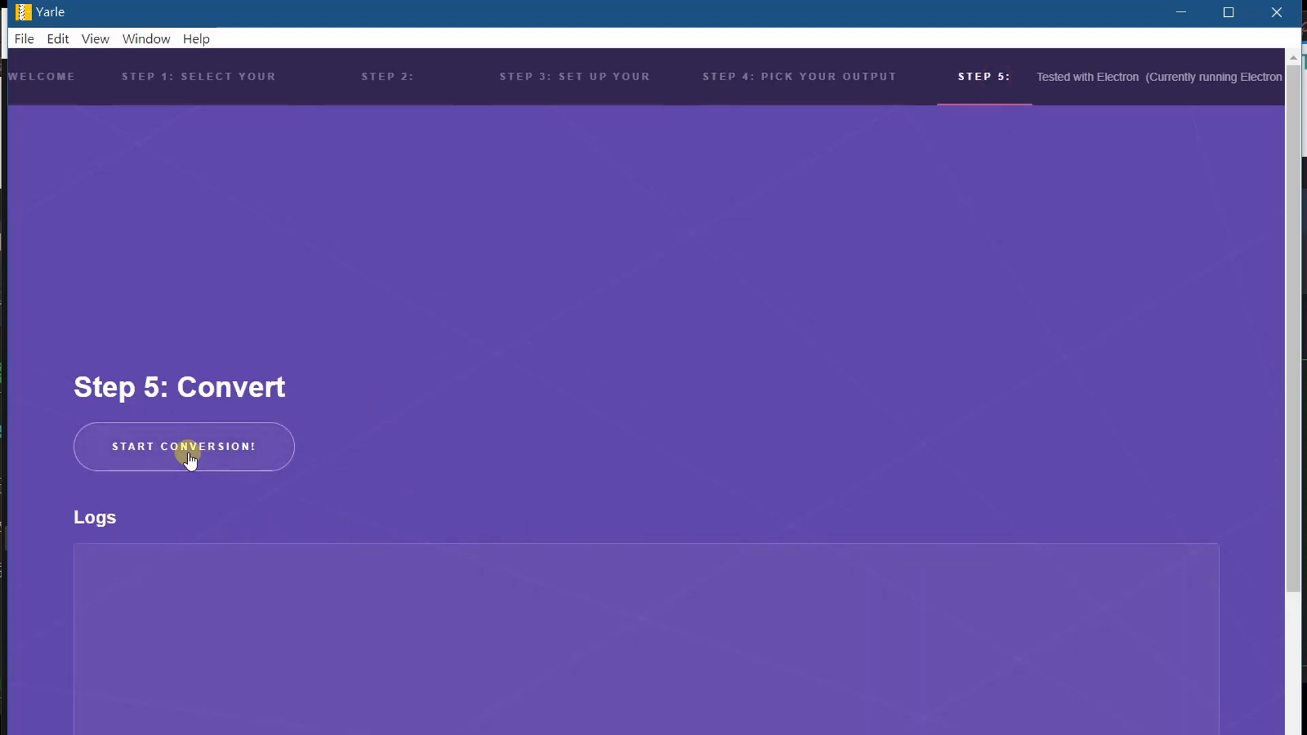
pyautogui.click(228, 460)
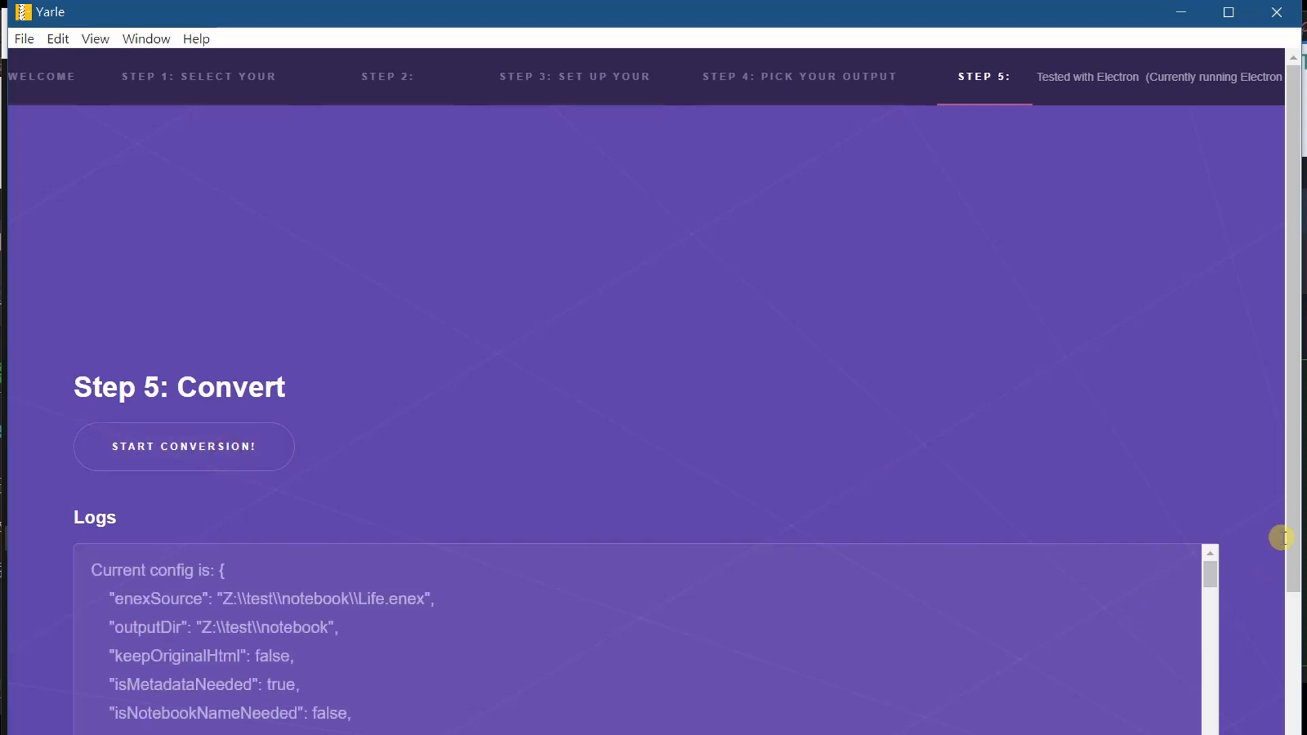
pyautogui.scroll(-5, 1167, 621)
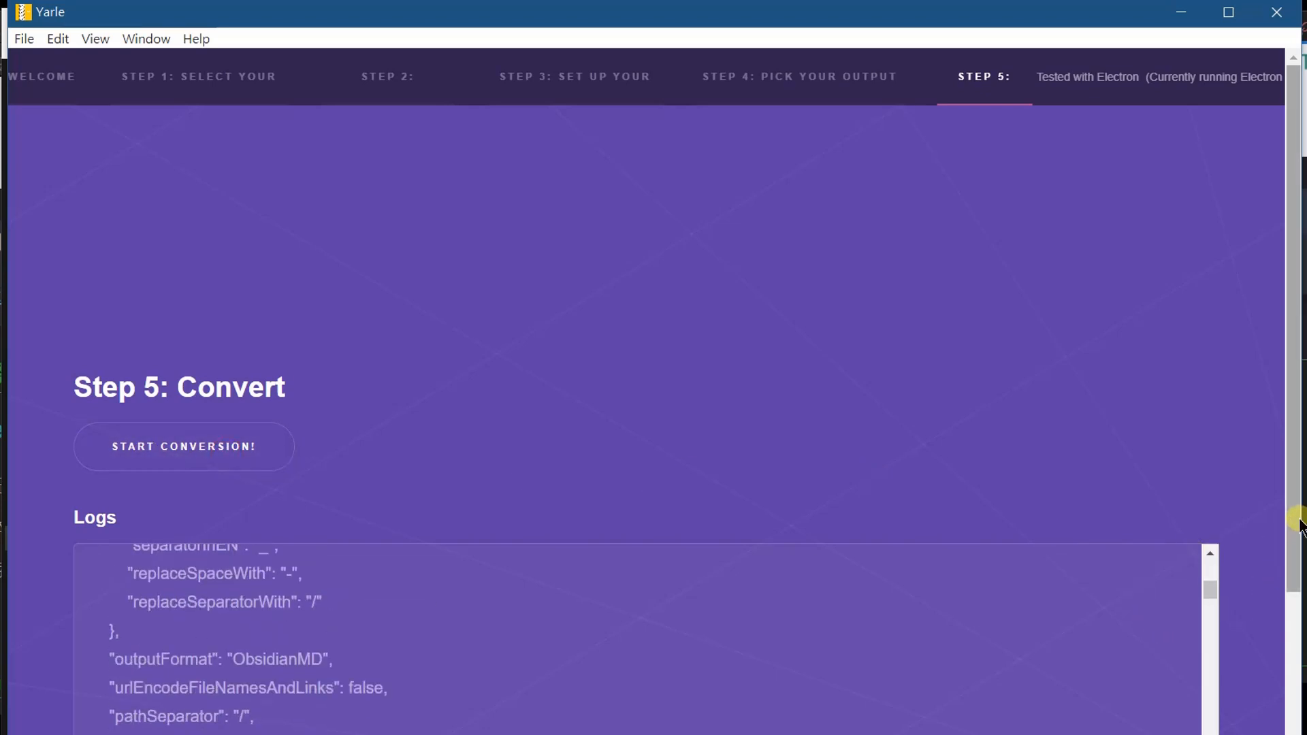
pyautogui.scroll(-2, 1293, 583)
pyautogui.scroll(-3, 1067, 559)
pyautogui.scroll(-10, 1067, 559)
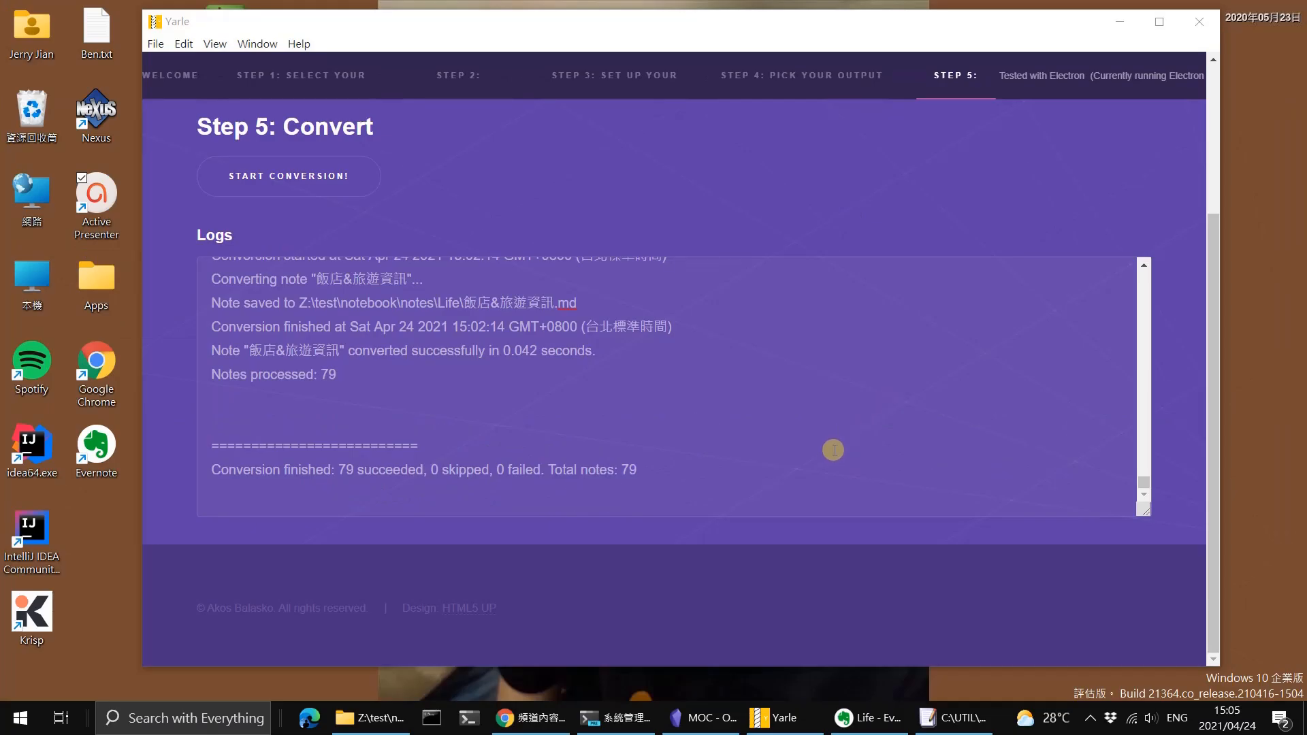
pyautogui.click(624, 467)
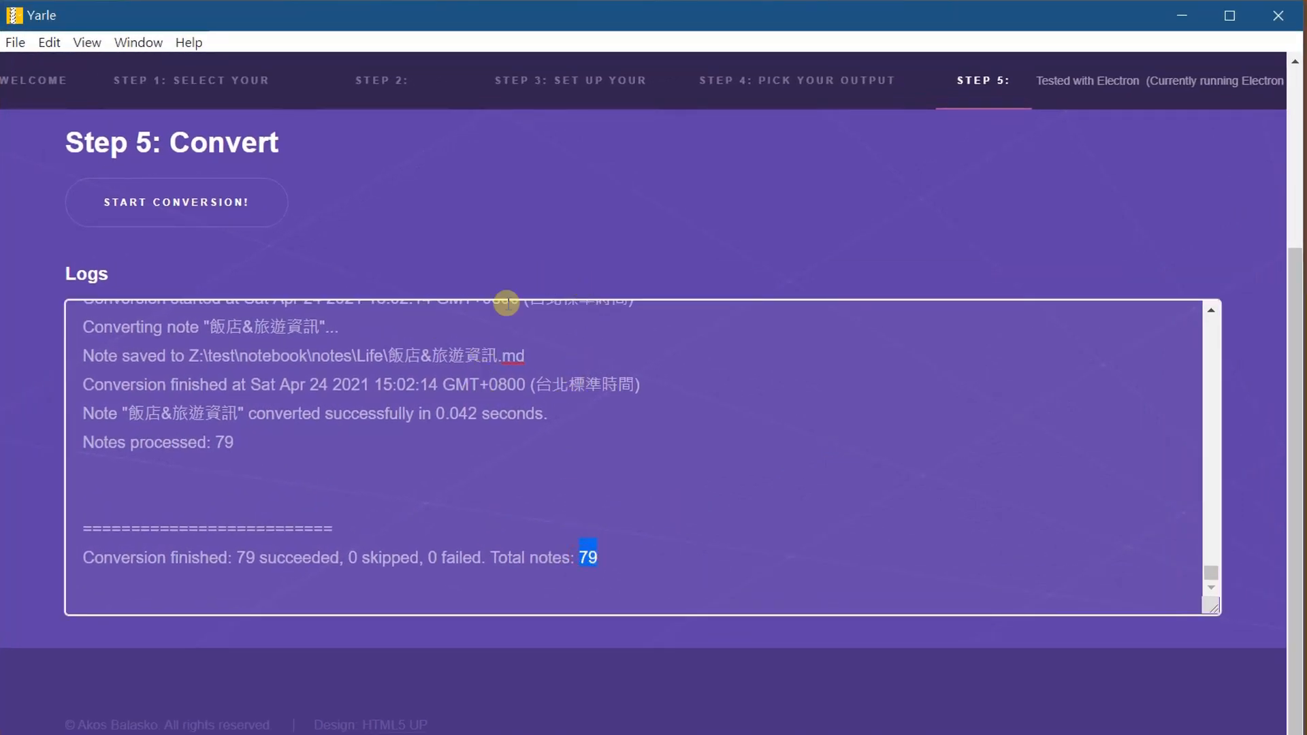
# Switch to File Explorer, open the notes\Life folder in Z:\test\notebook and look through the converted Markdown files.
pyautogui.click(397, 734)
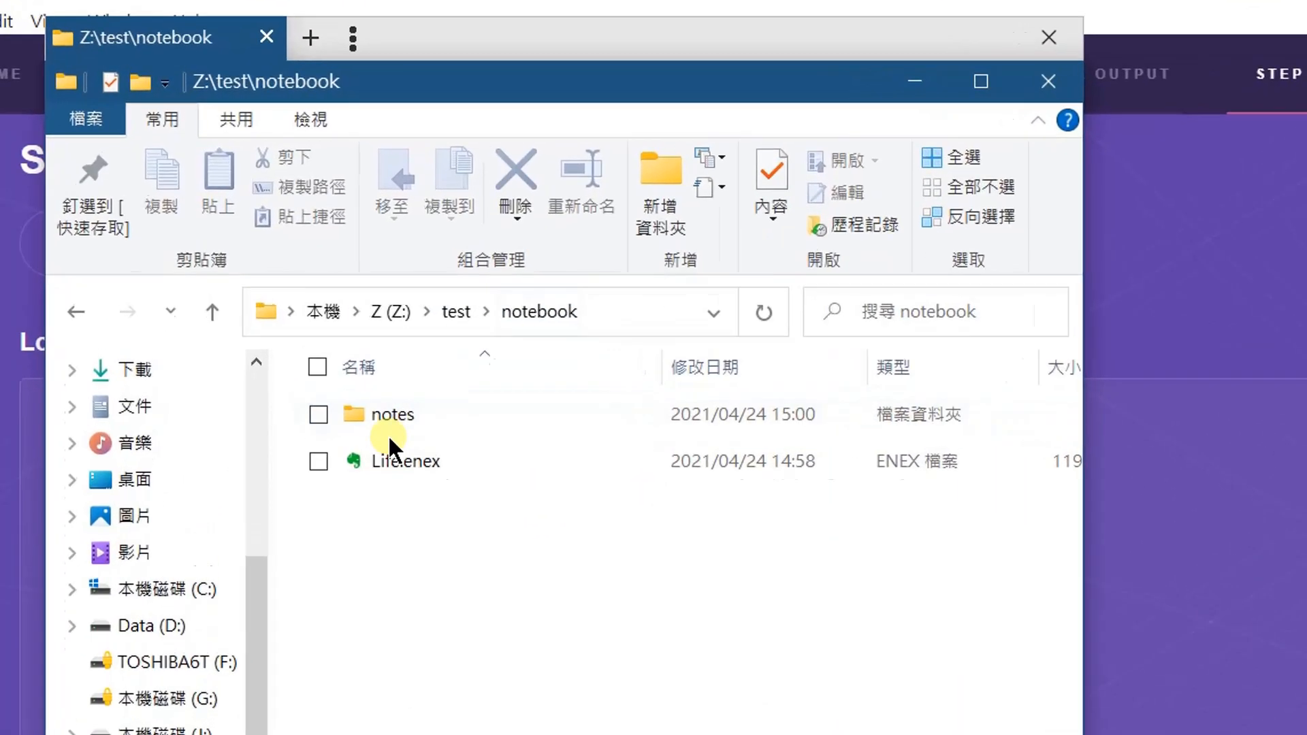
pyautogui.click(389, 428)
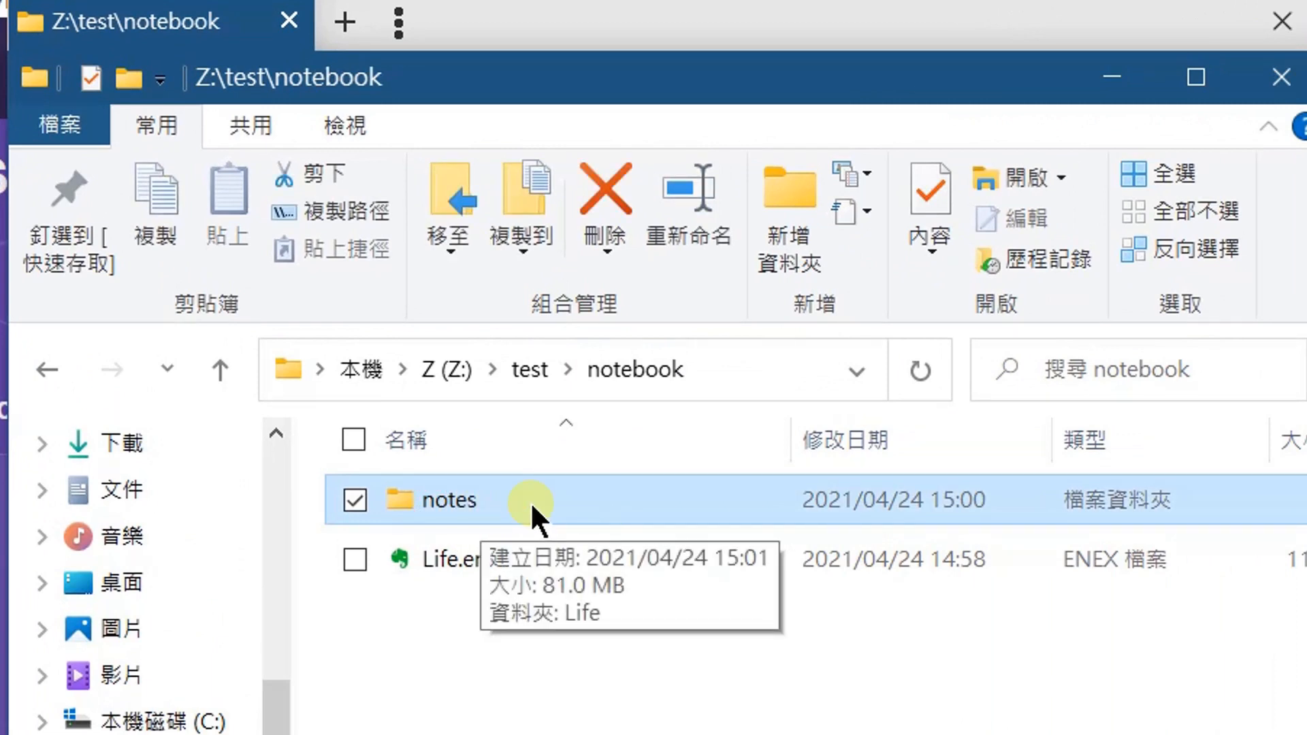
pyautogui.doubleClick(530, 501)
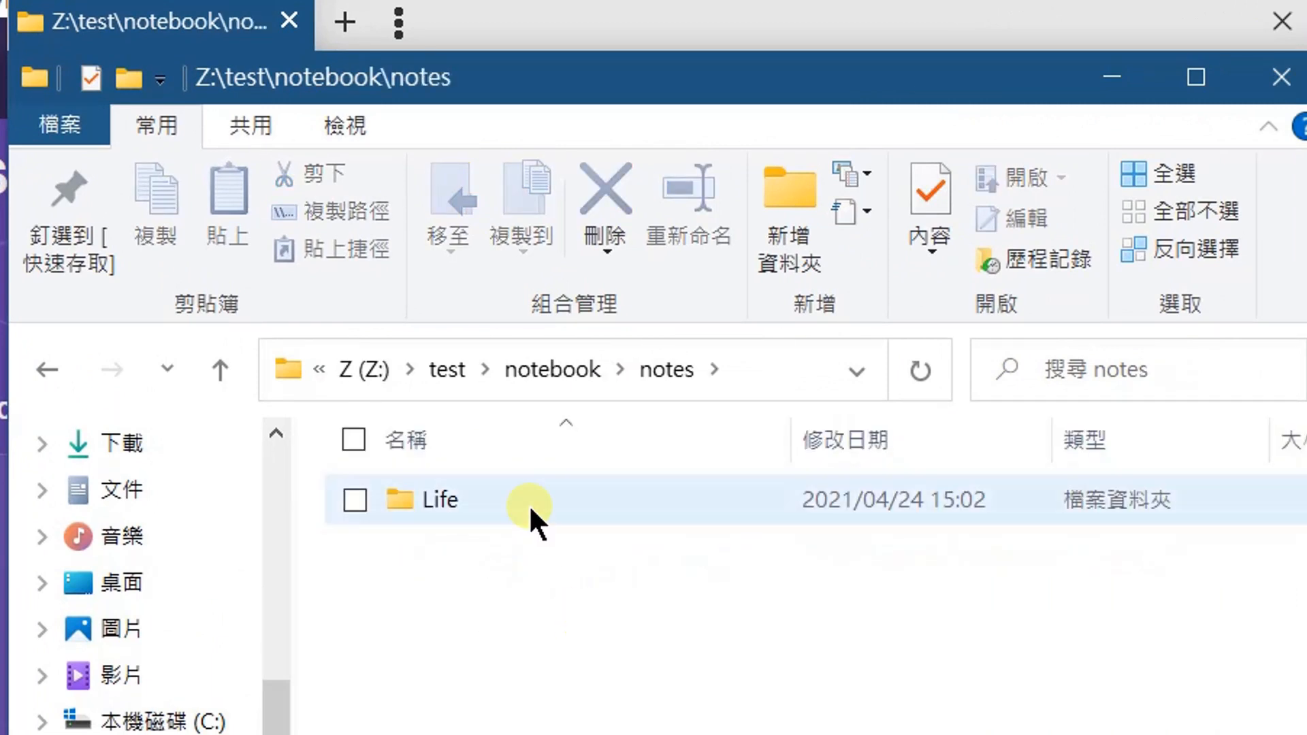
pyautogui.click(527, 503)
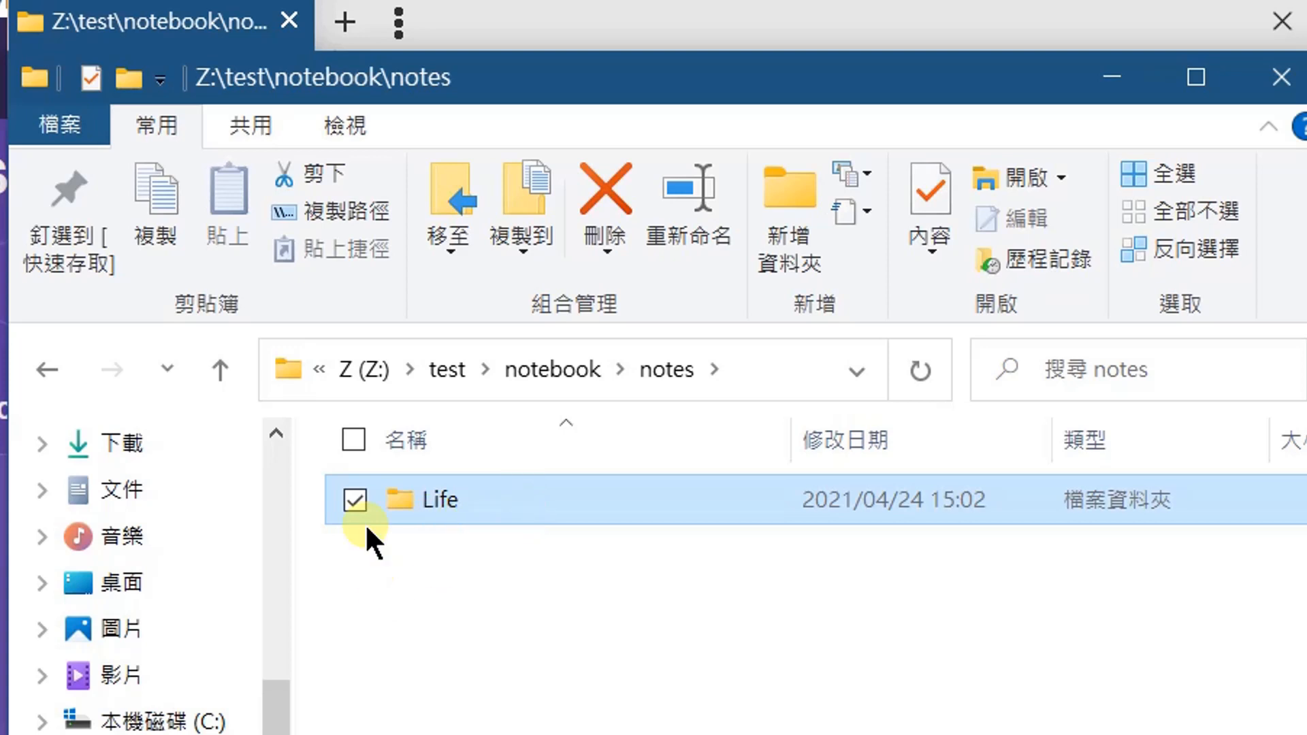
pyautogui.doubleClick(603, 501)
pyautogui.scroll(-15, 778, 664)
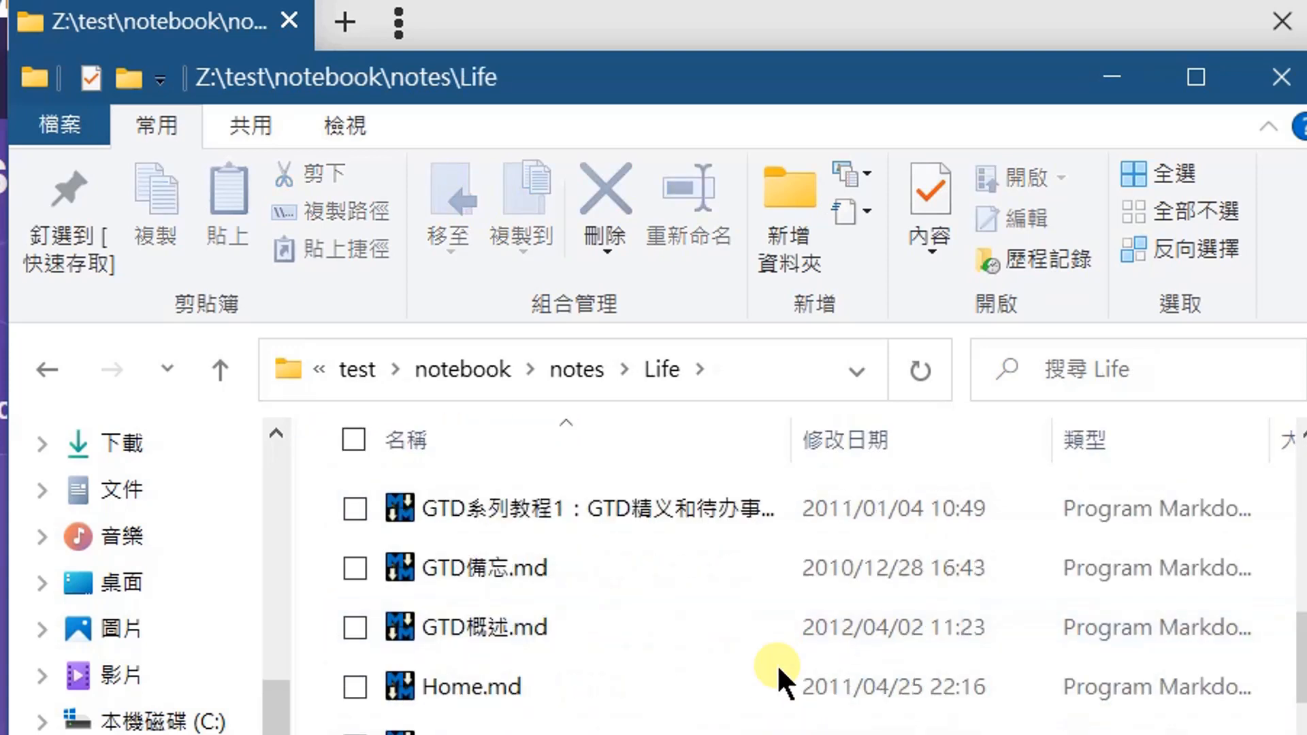
pyautogui.scroll(8, 775, 668)
pyautogui.scroll(5, 763, 633)
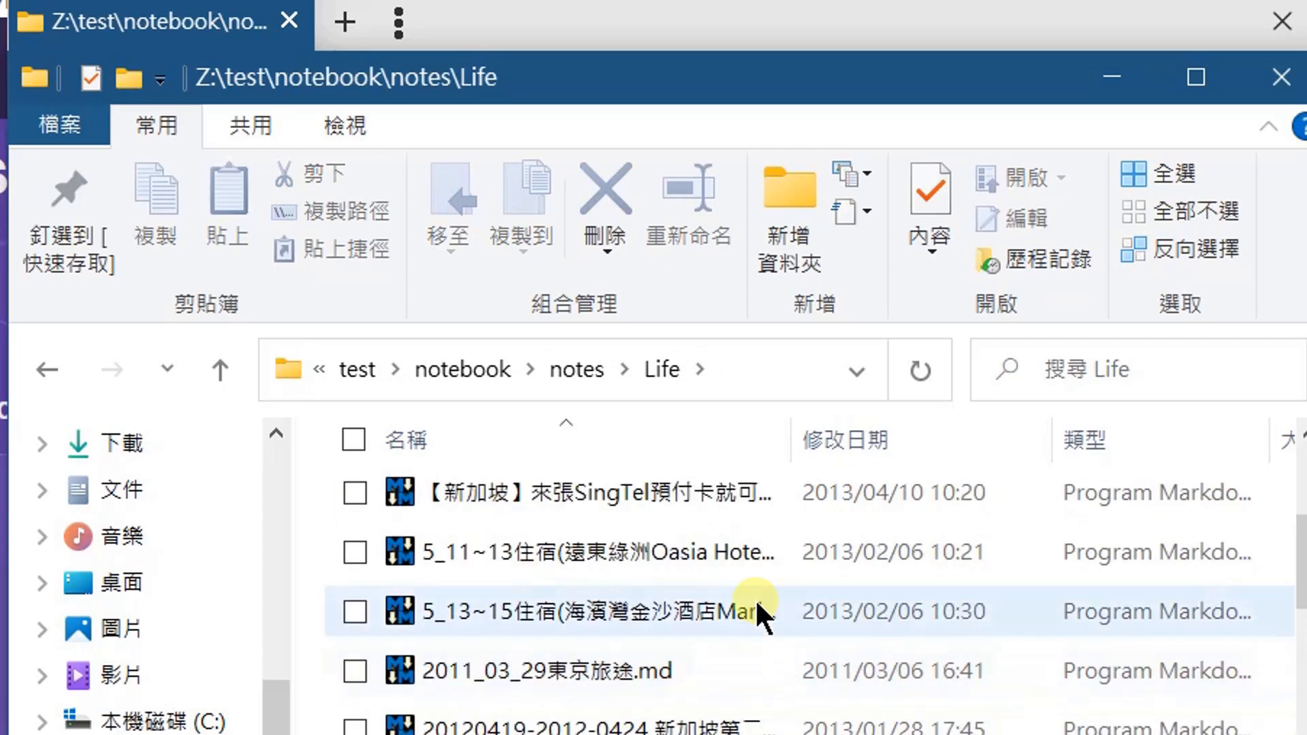
# Examine the attachment folders inside Life's _resources folder and return to the Life folder.
pyautogui.click(723, 561)
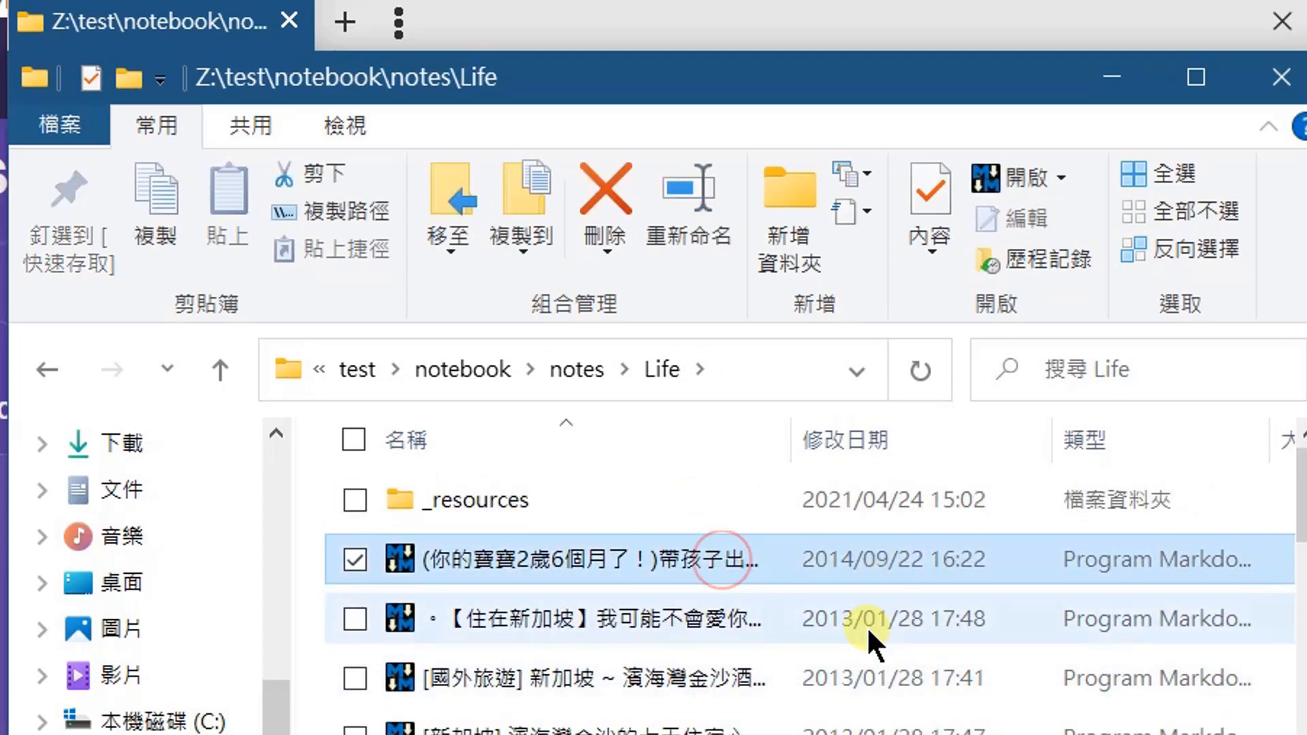
pyautogui.click(549, 518)
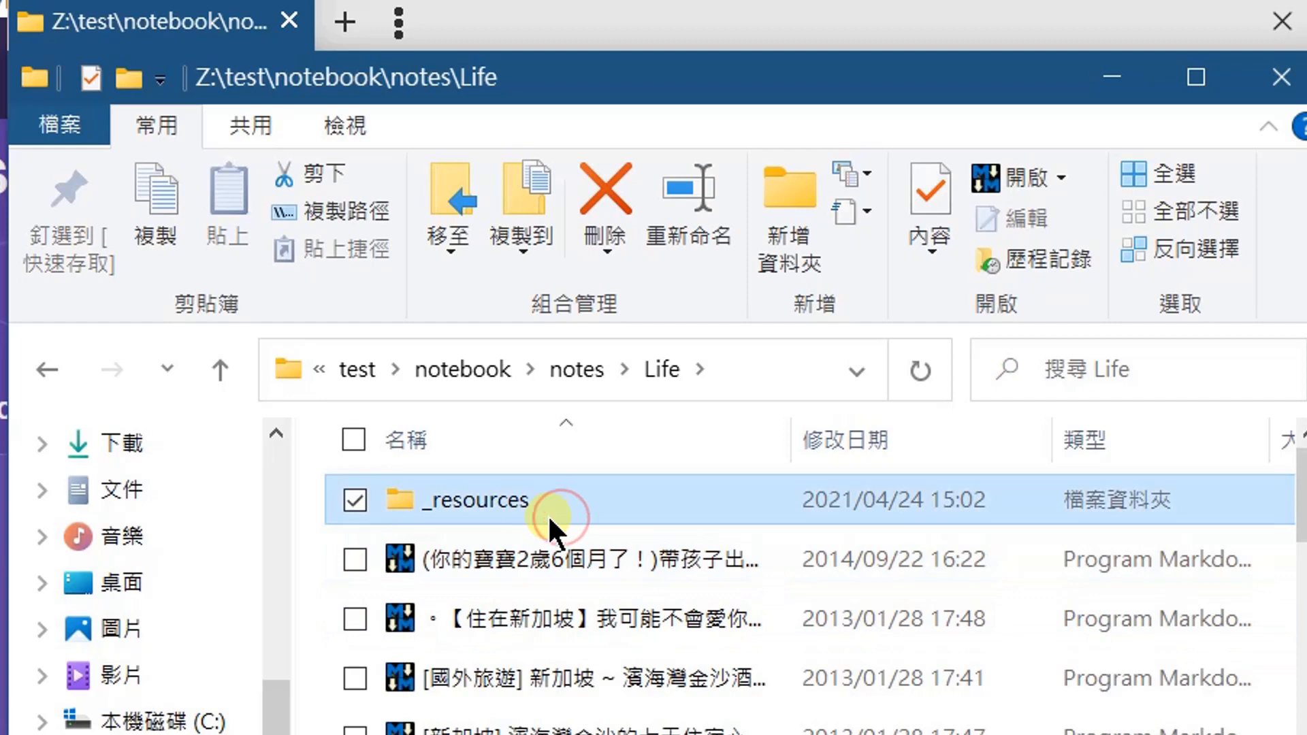
pyautogui.doubleClick(587, 500)
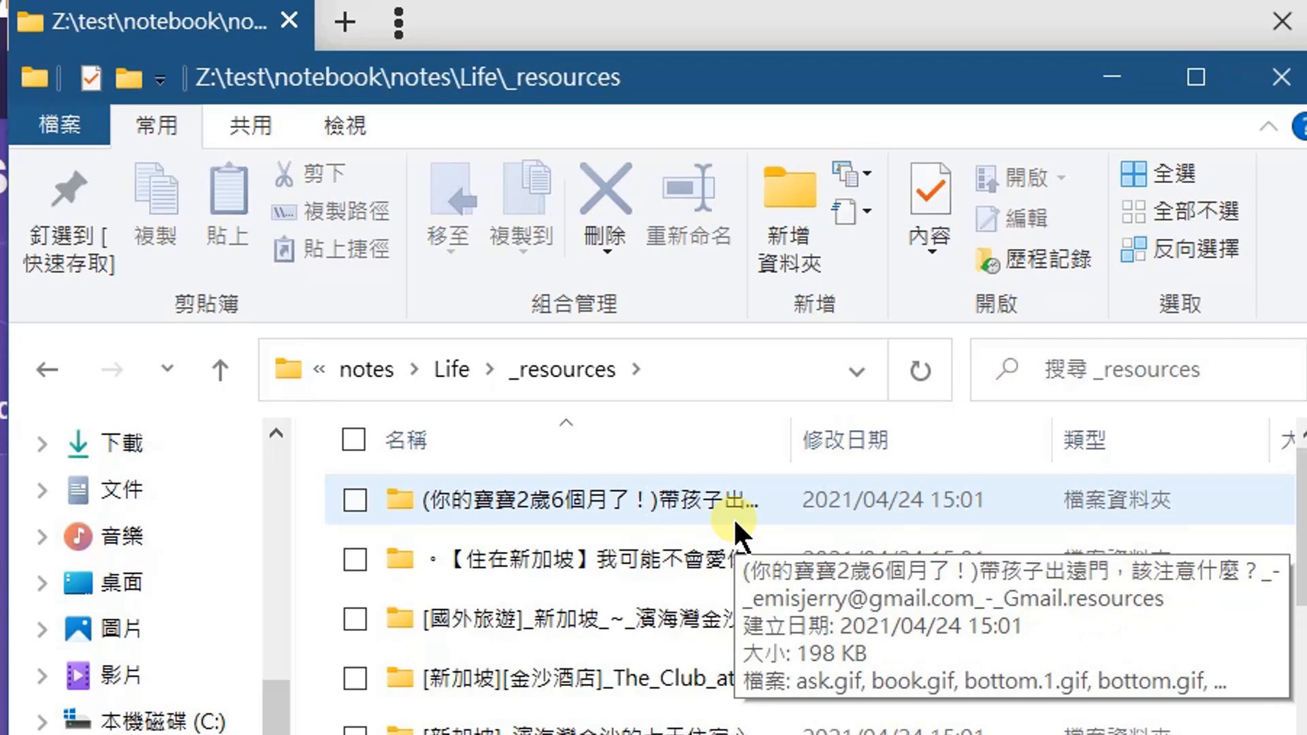
pyautogui.scroll(-6, 810, 592)
pyautogui.scroll(2, 810, 592)
pyautogui.scroll(3, 810, 592)
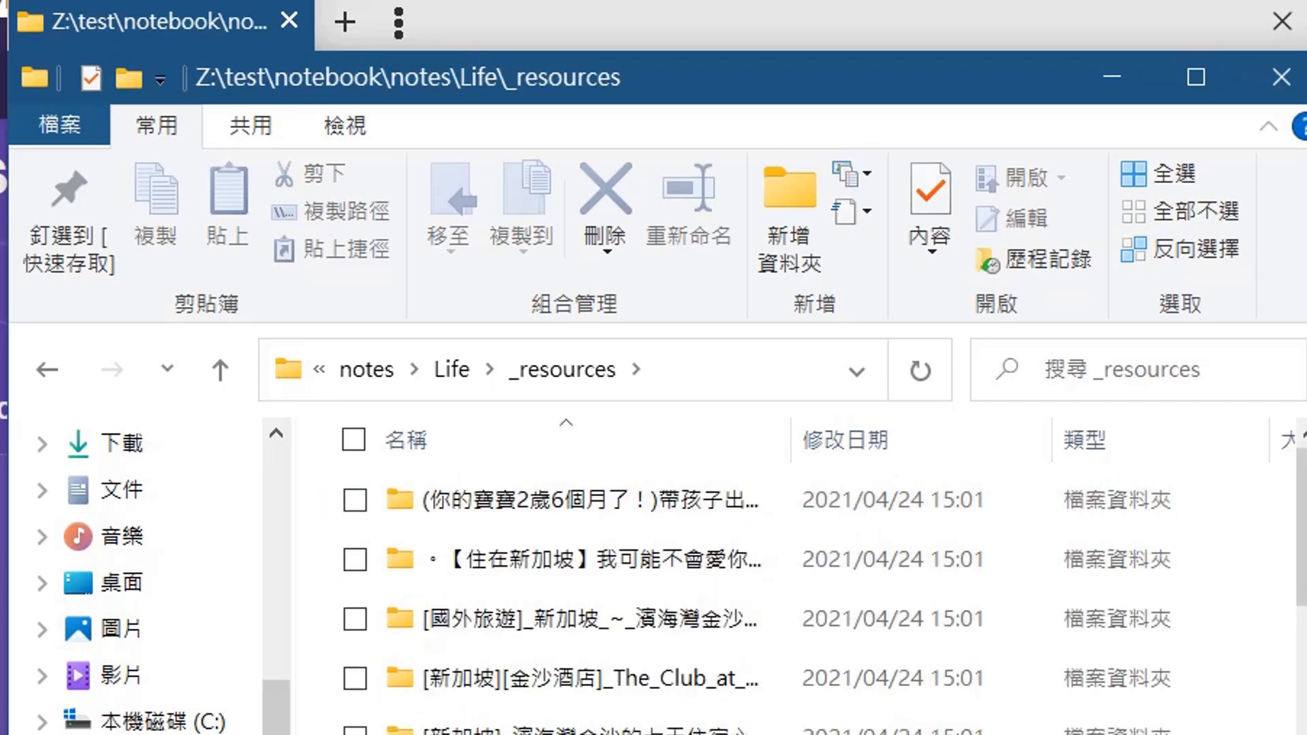
pyautogui.click(204, 367)
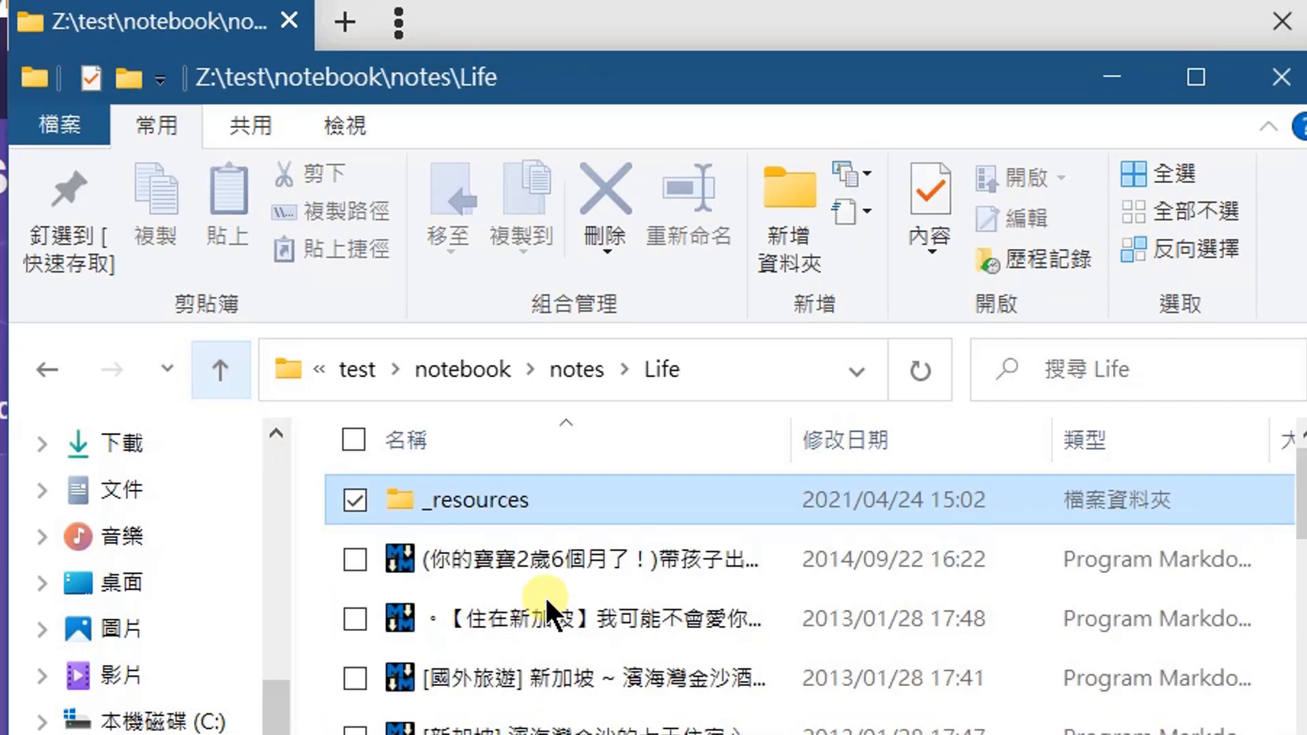
pyautogui.moveTo(537, 516)
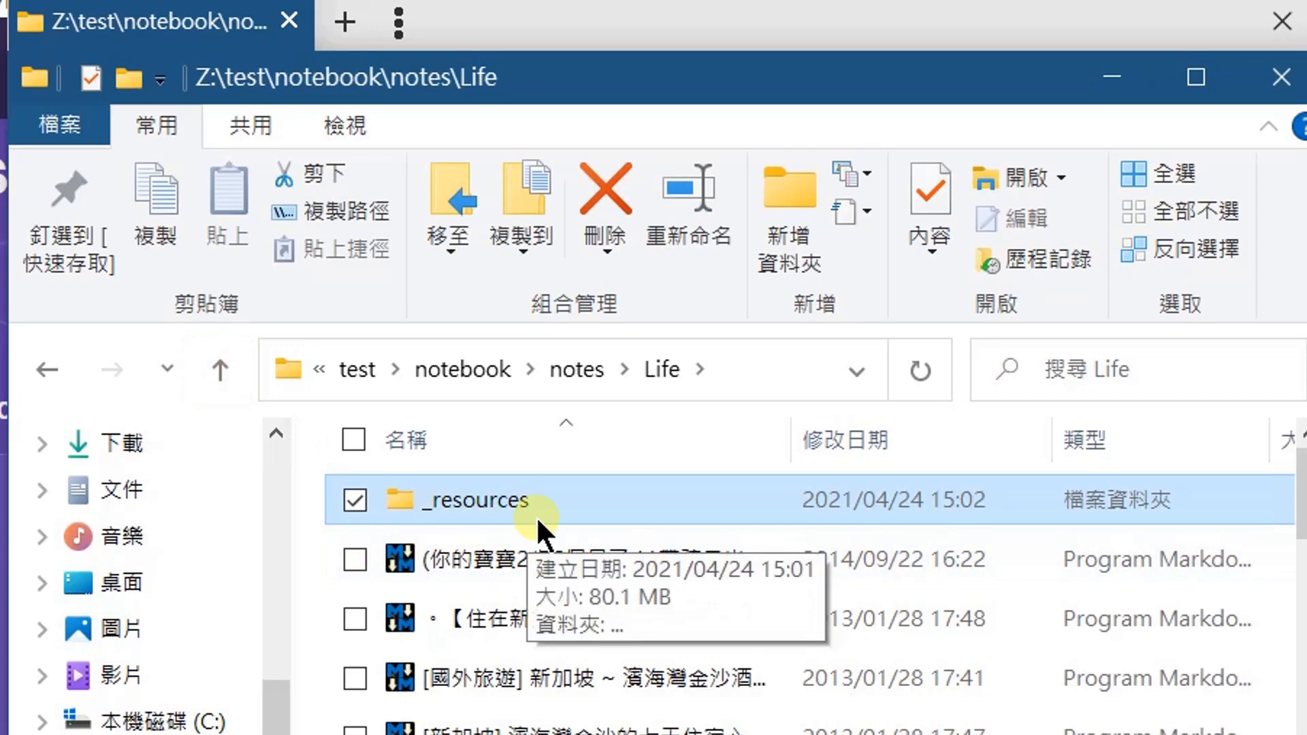
pyautogui.moveTo(1303, 493)
pyautogui.mouseDown()
pyautogui.moveTo(1303, 734)
pyautogui.moveTo(1304, 494)
pyautogui.mouseUp()
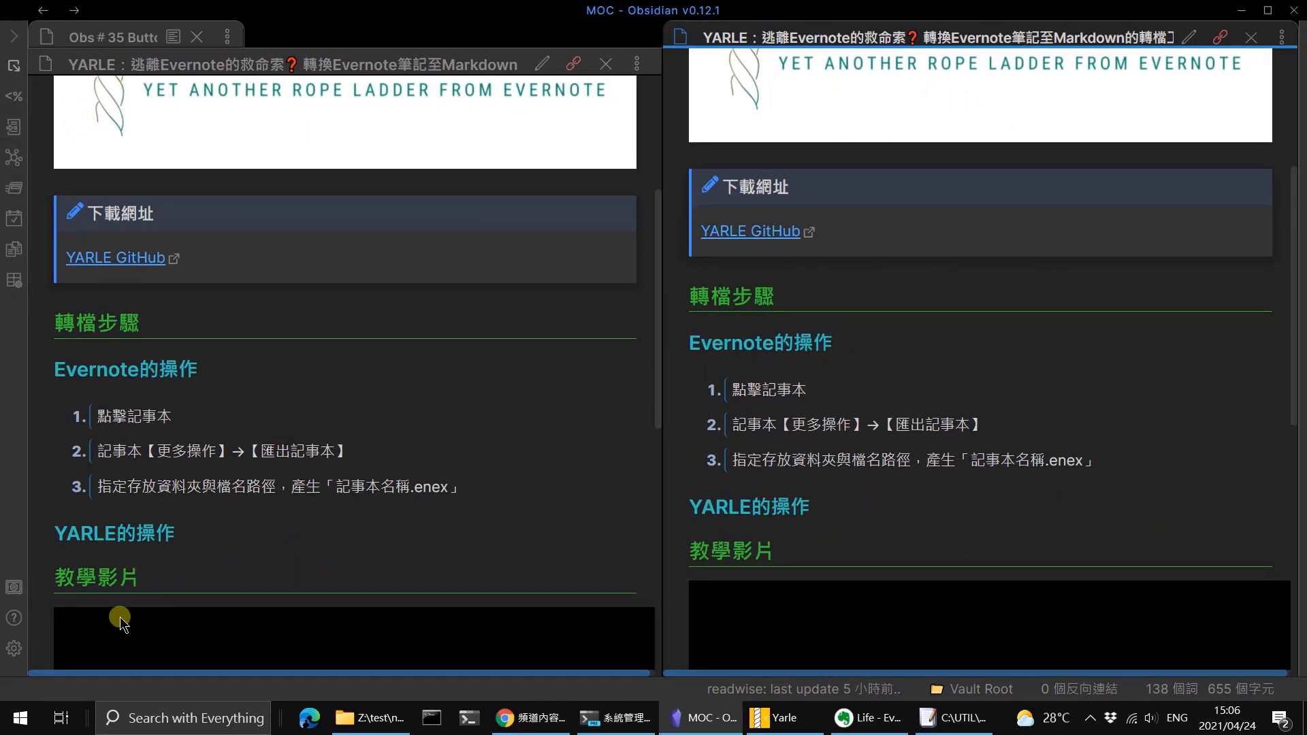
# Switch to Obsidian, open the folder Z:\test\notebook\notes as a vault and maximize the vault's window.
pyautogui.click(13, 590)
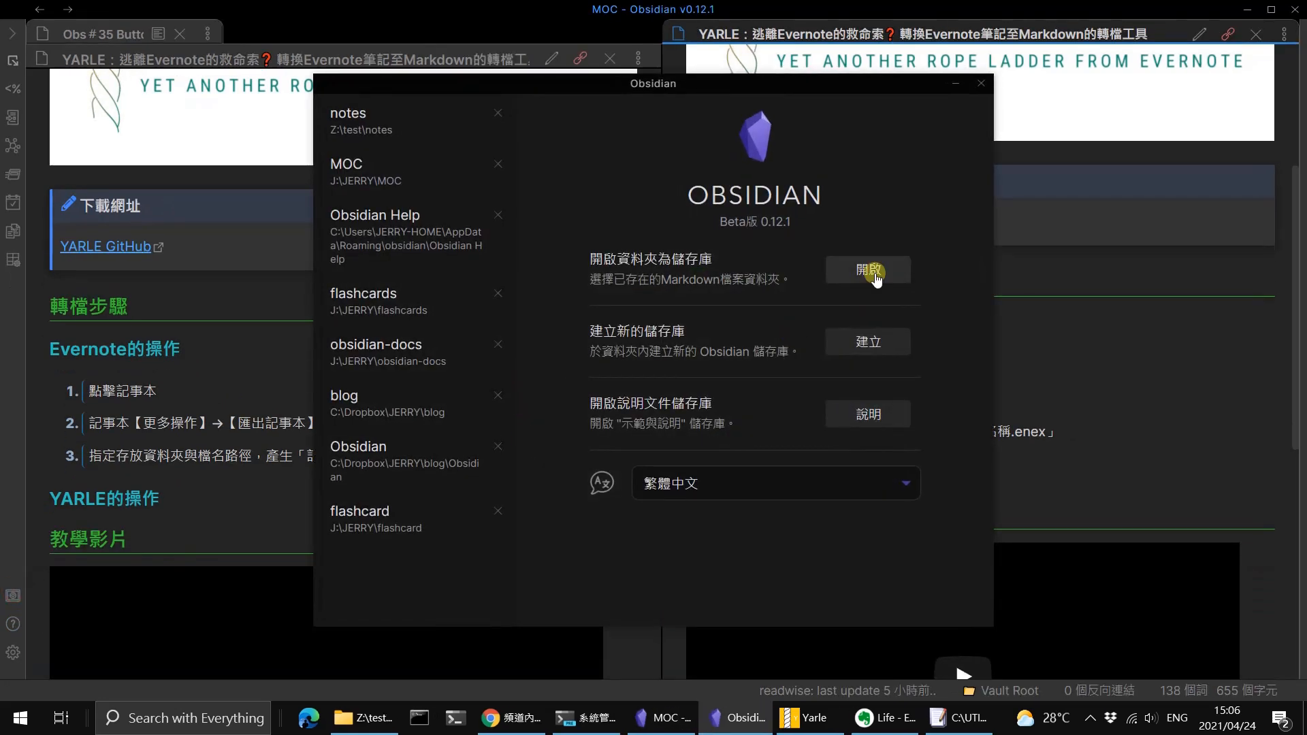
pyautogui.click(876, 275)
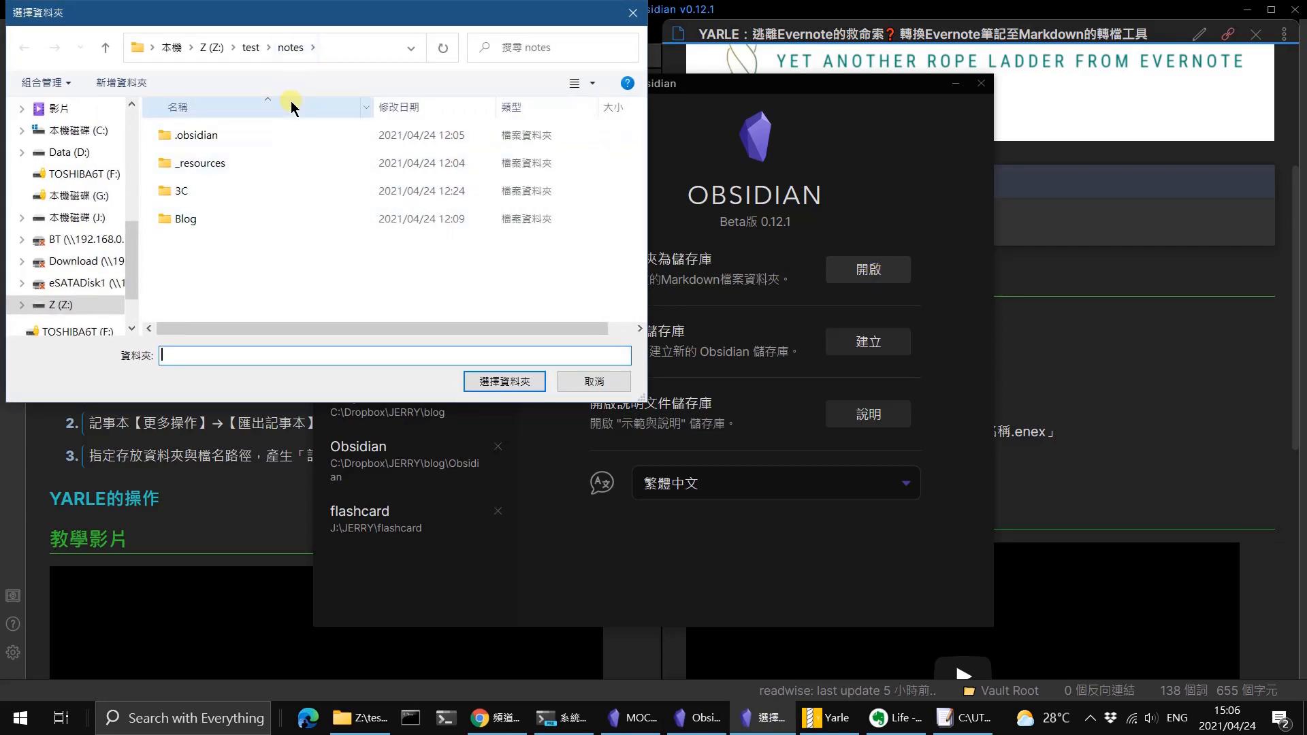
pyautogui.write('Z')
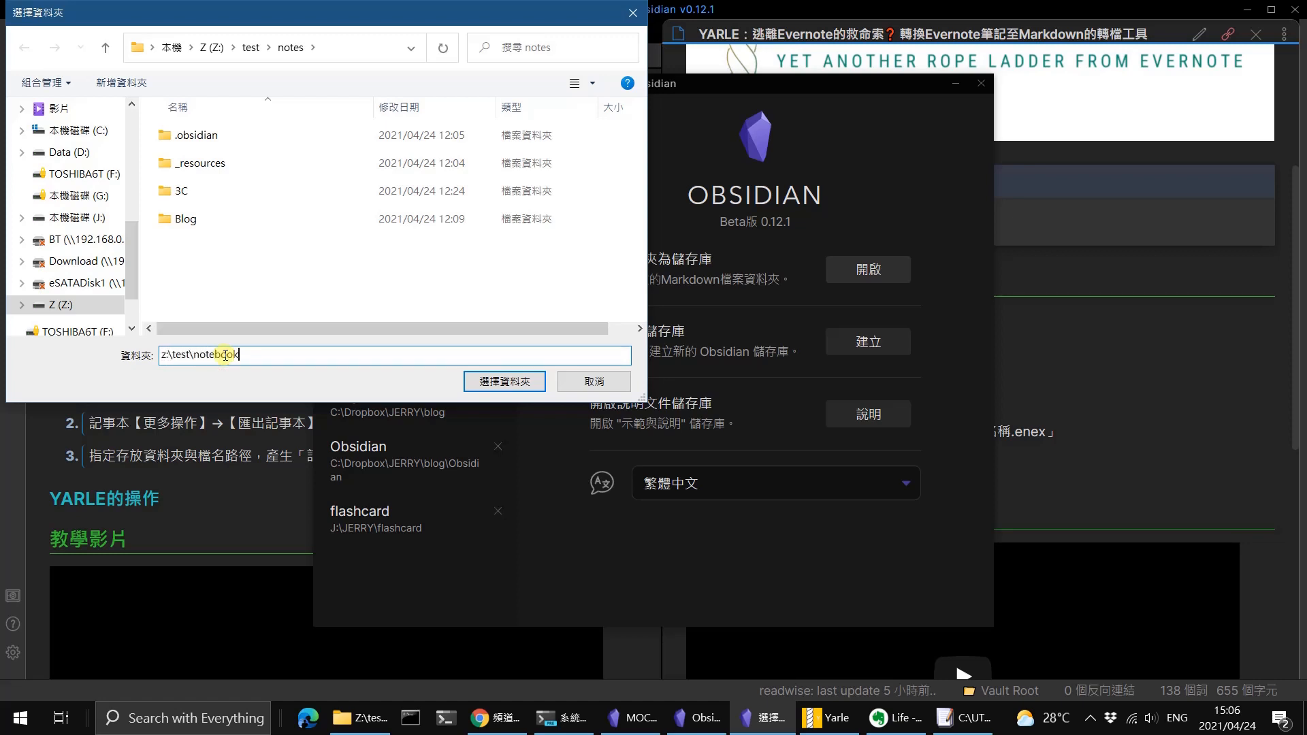
pyautogui.press('Return')
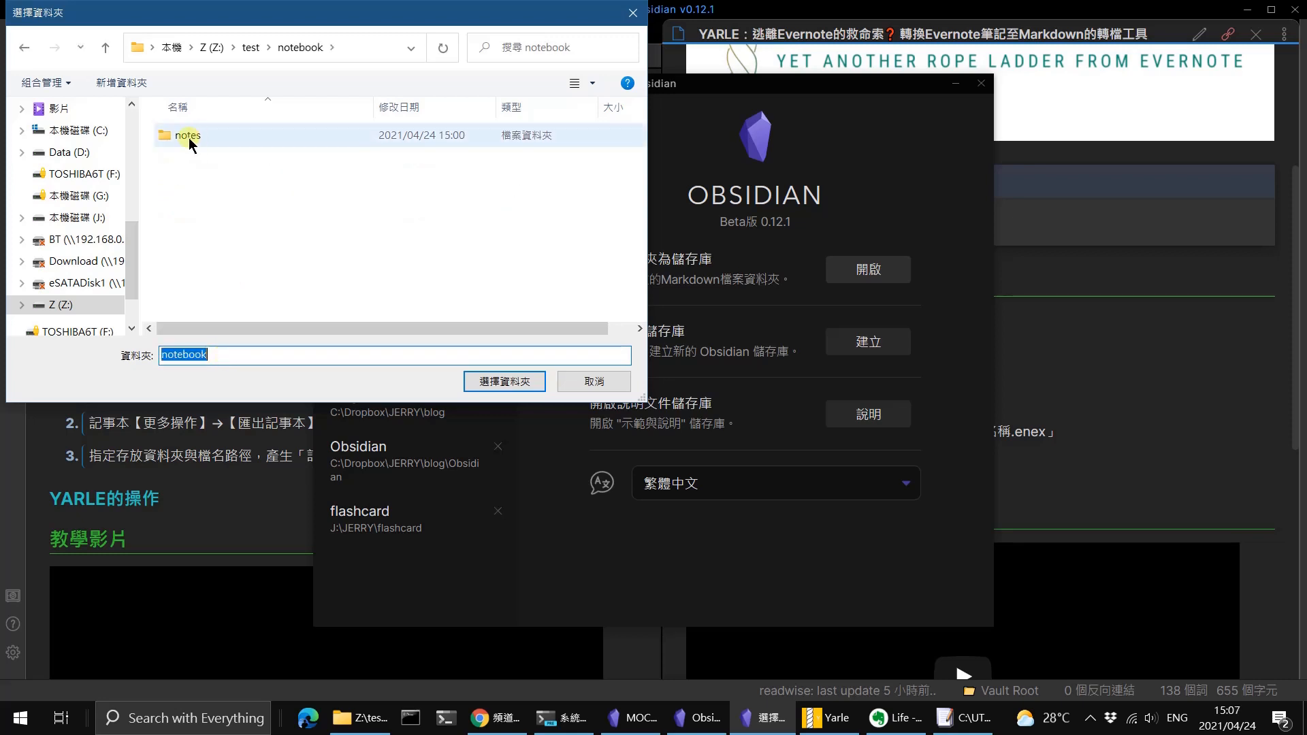
pyautogui.click(188, 138)
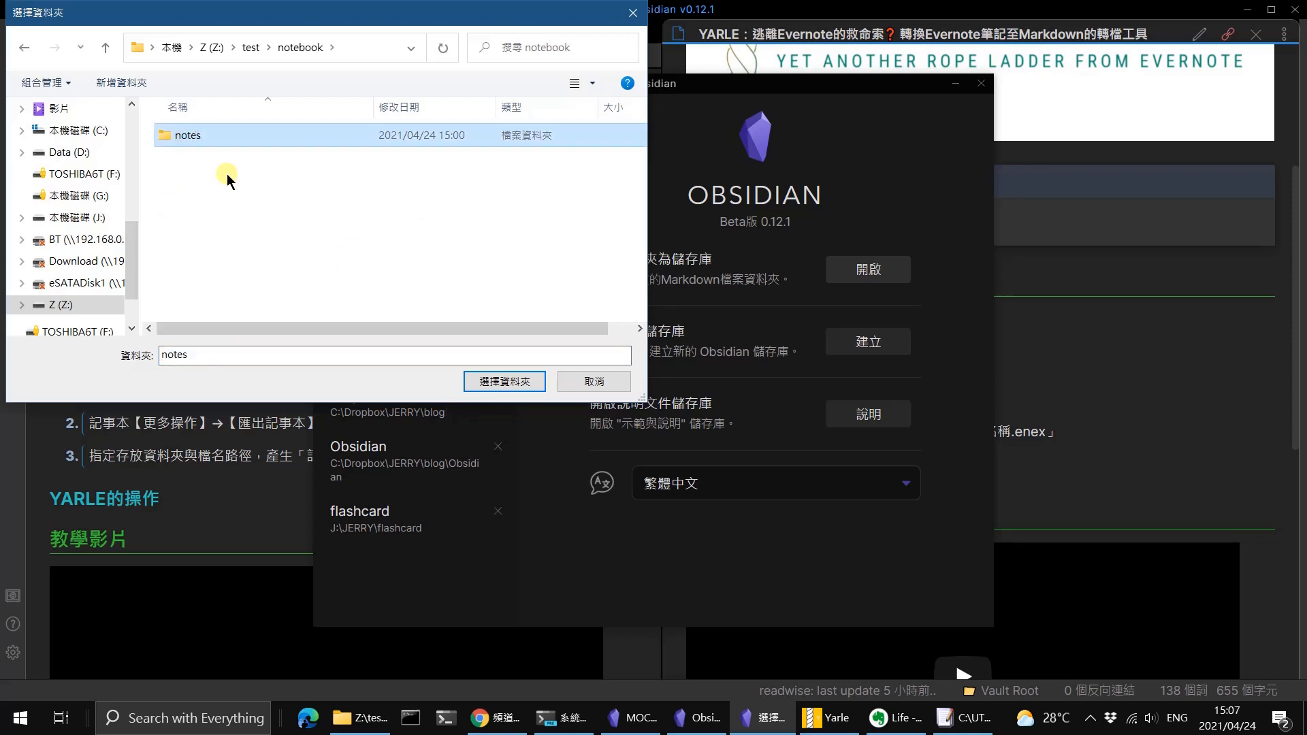
pyautogui.click(226, 137)
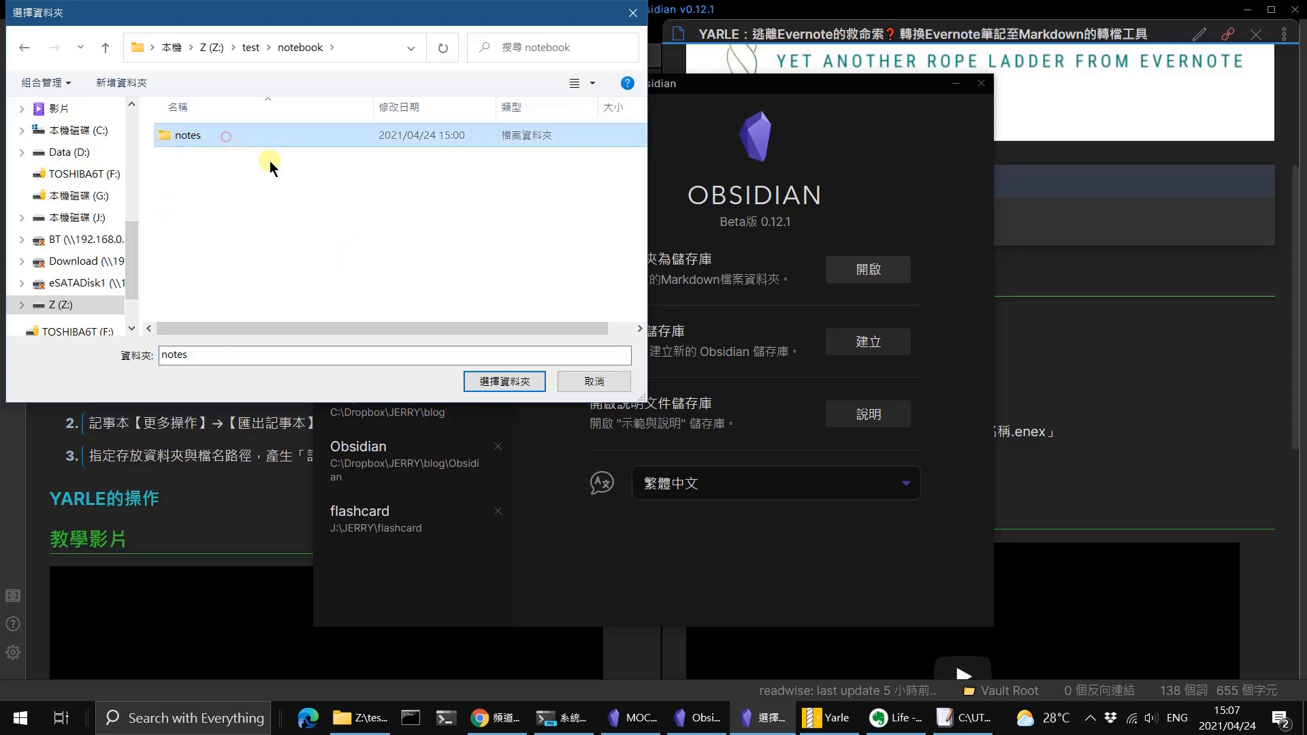
pyautogui.click(516, 386)
pyautogui.click(516, 386)
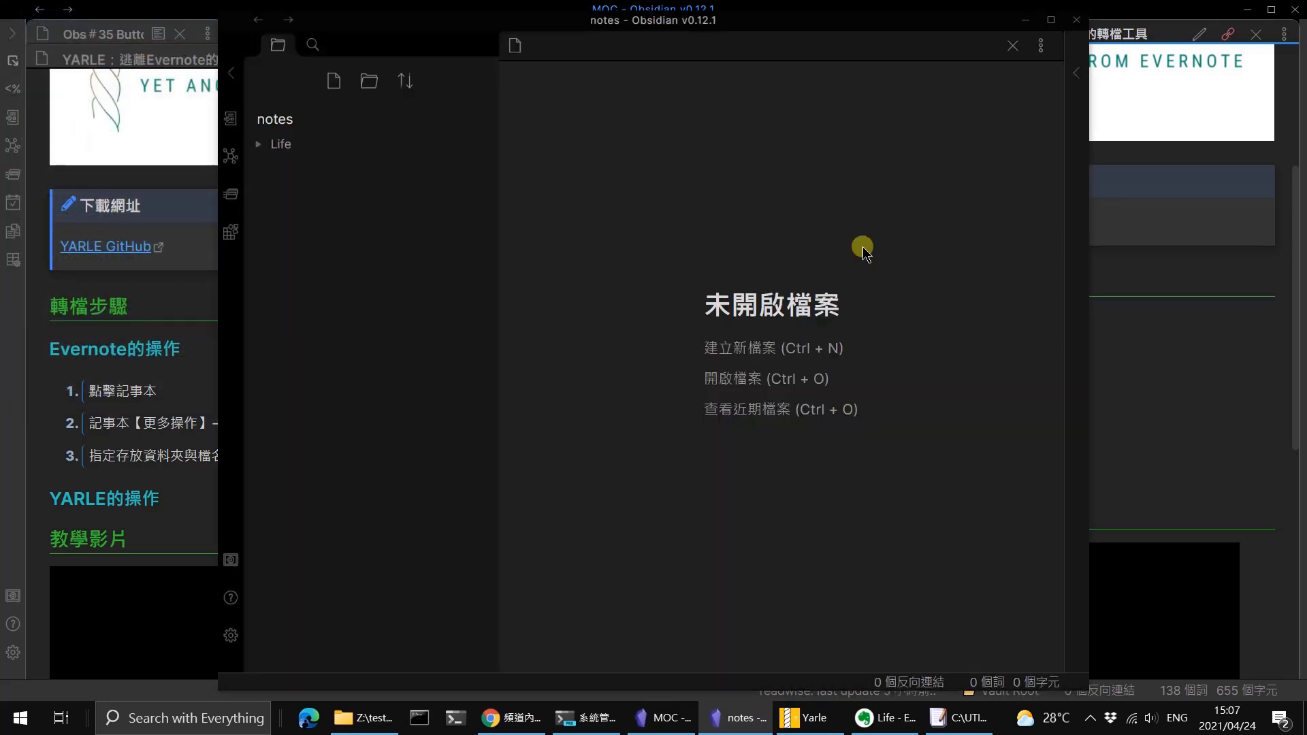
pyautogui.click(1053, 20)
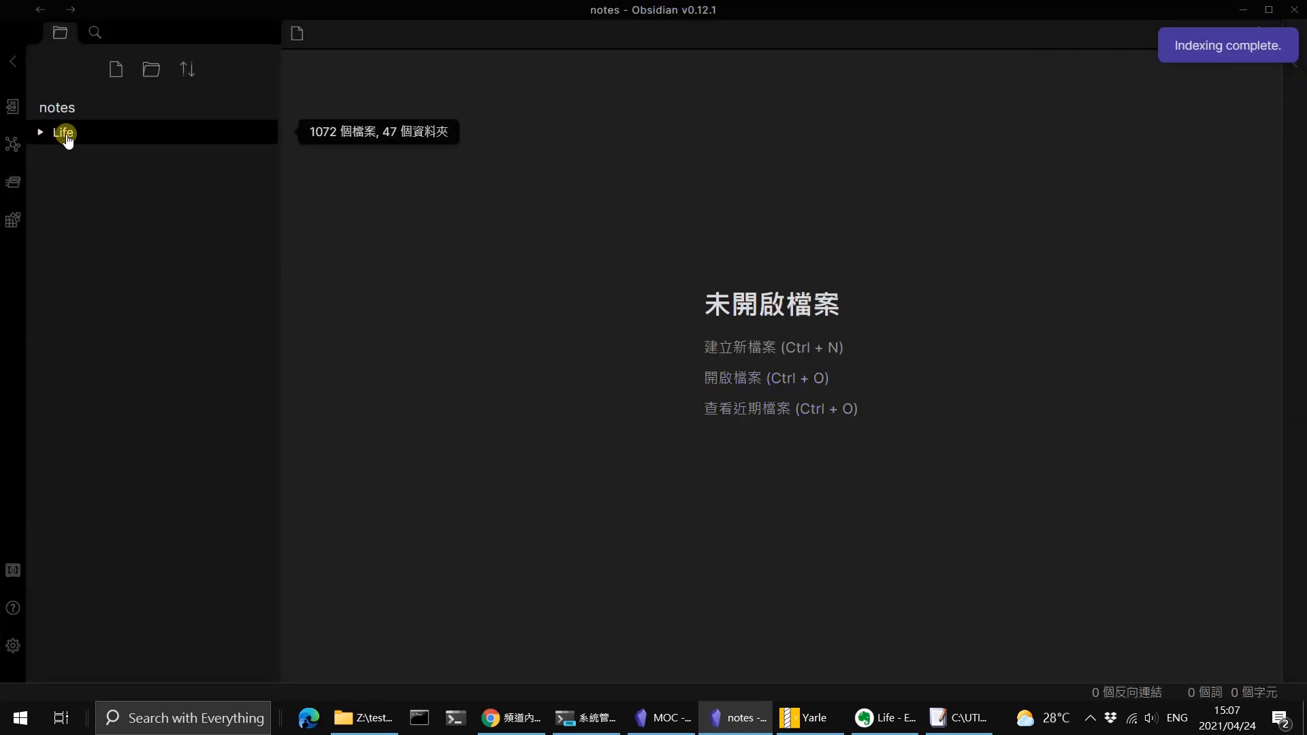
# Expand the Life folder and look through several of its converted travel and parenting notes.
pyautogui.click(41, 134)
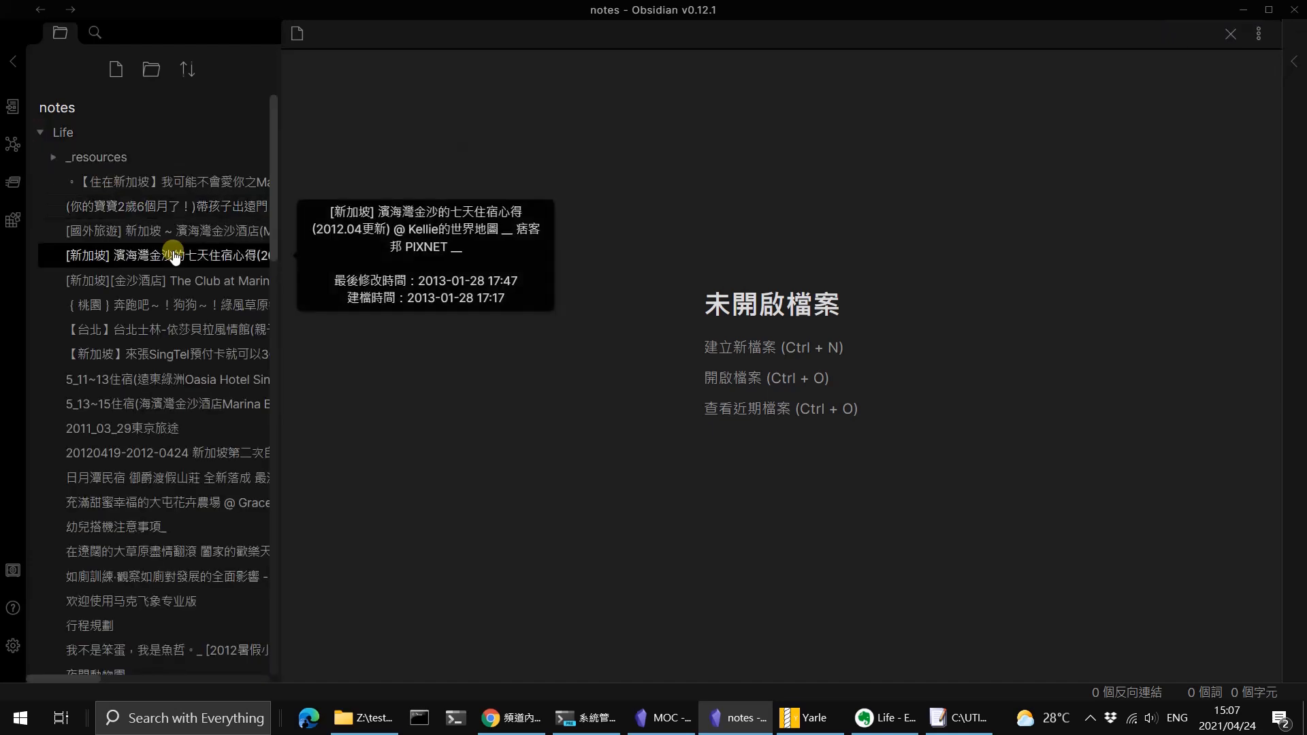
pyautogui.click(159, 306)
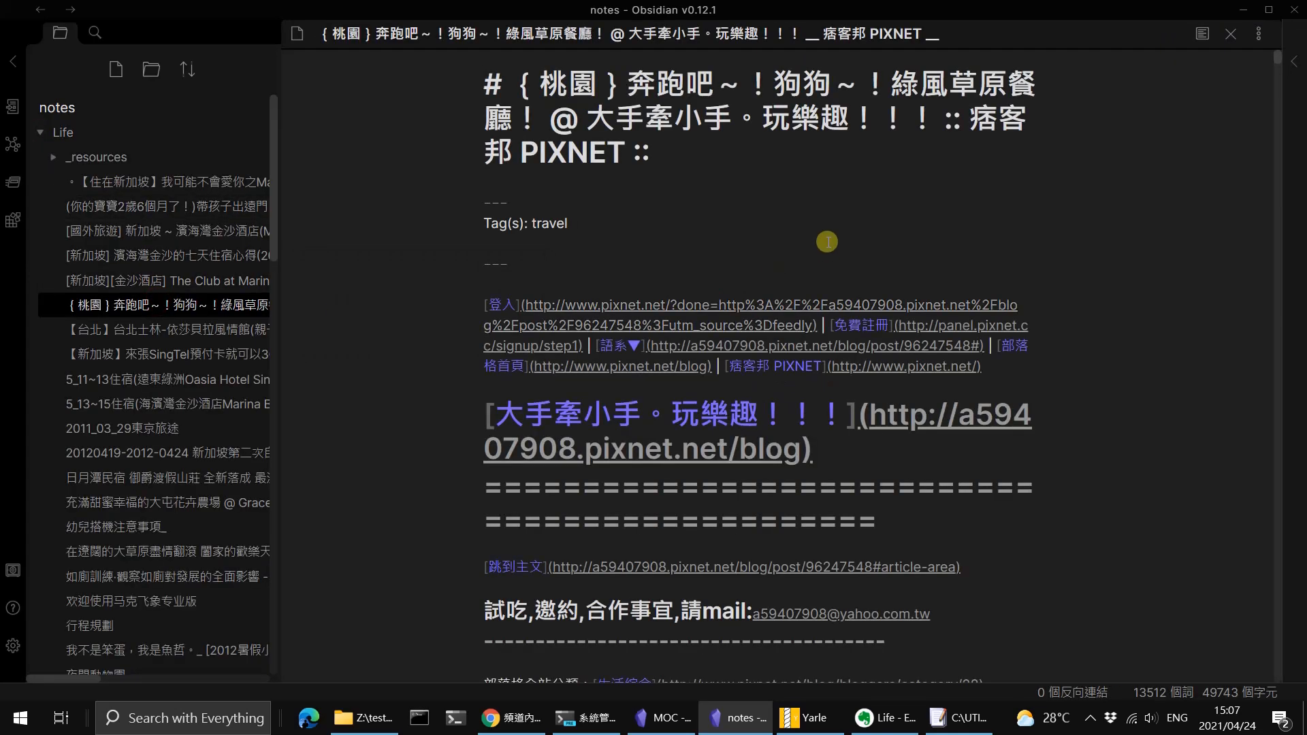
pyautogui.click(190, 257)
pyautogui.click(193, 204)
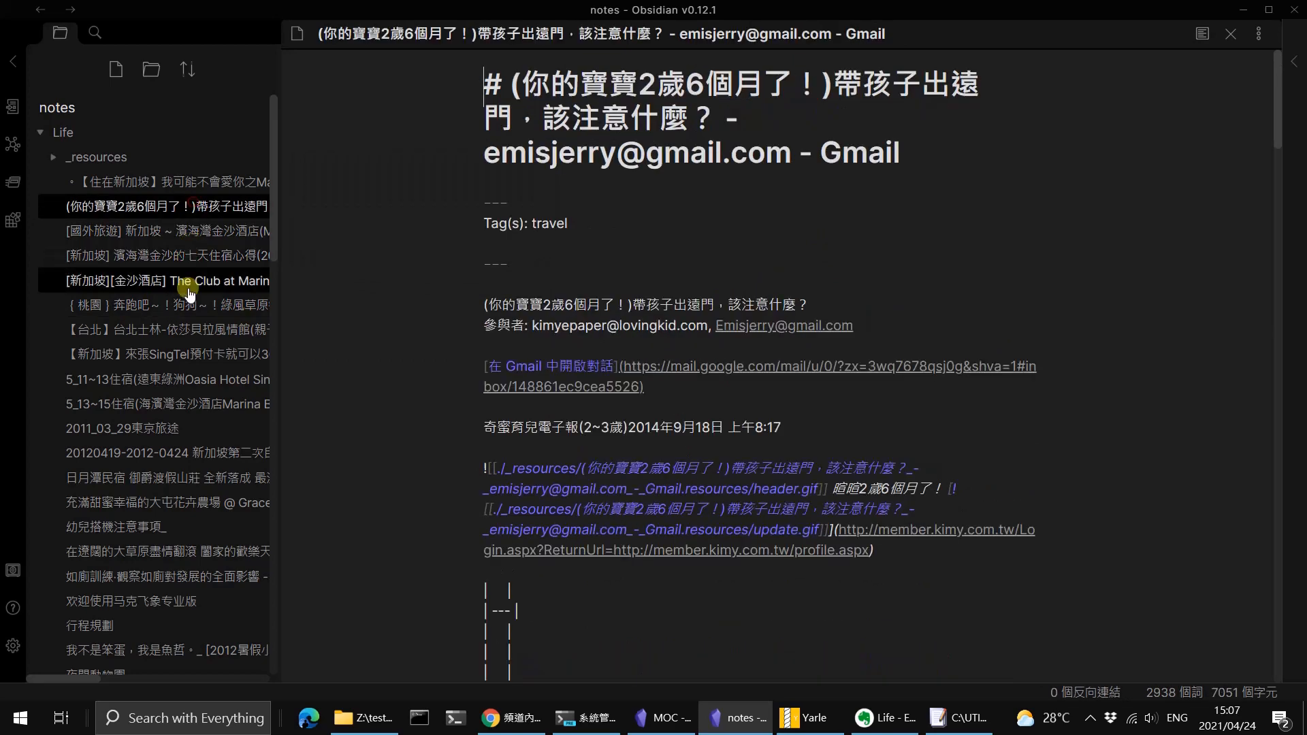
# Open the note about The Club at Marina Bay Sands in preview mode and examine its text and images.
pyautogui.click(188, 282)
pyautogui.click(1203, 34)
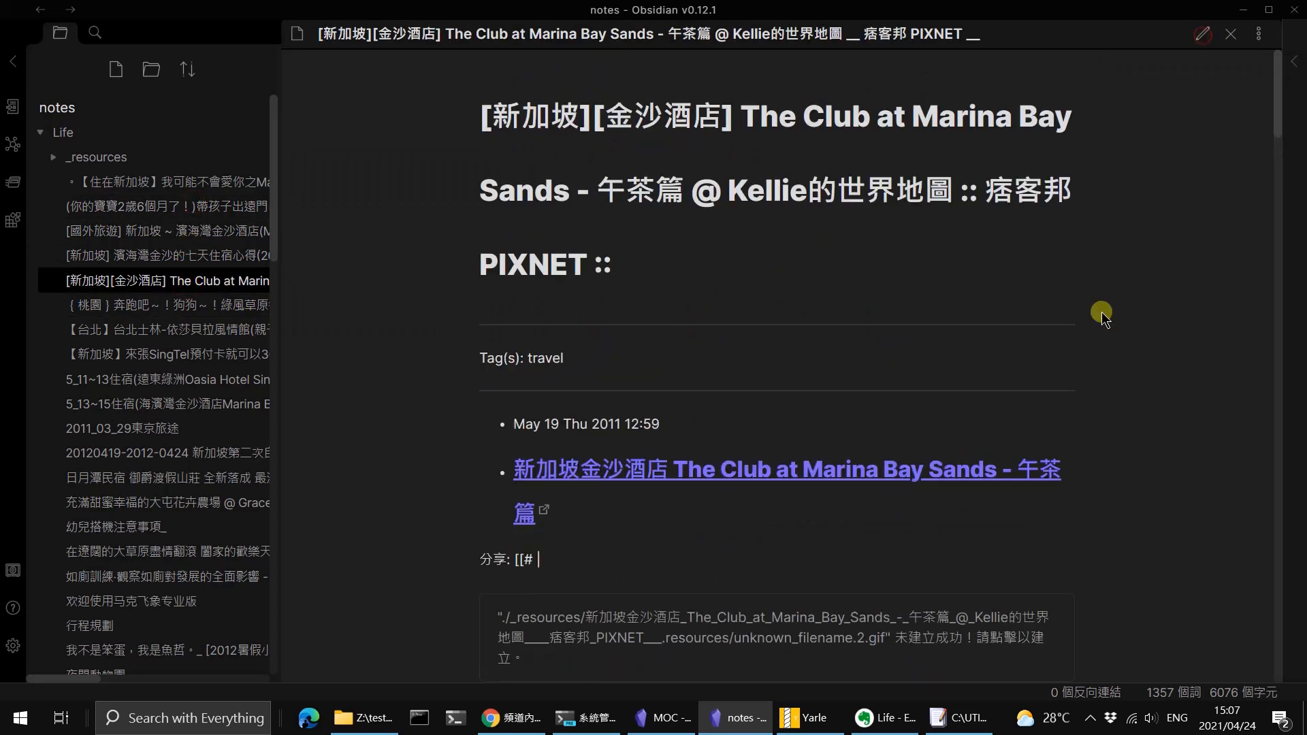
pyautogui.scroll(-5, 801, 328)
pyautogui.scroll(-10, 799, 328)
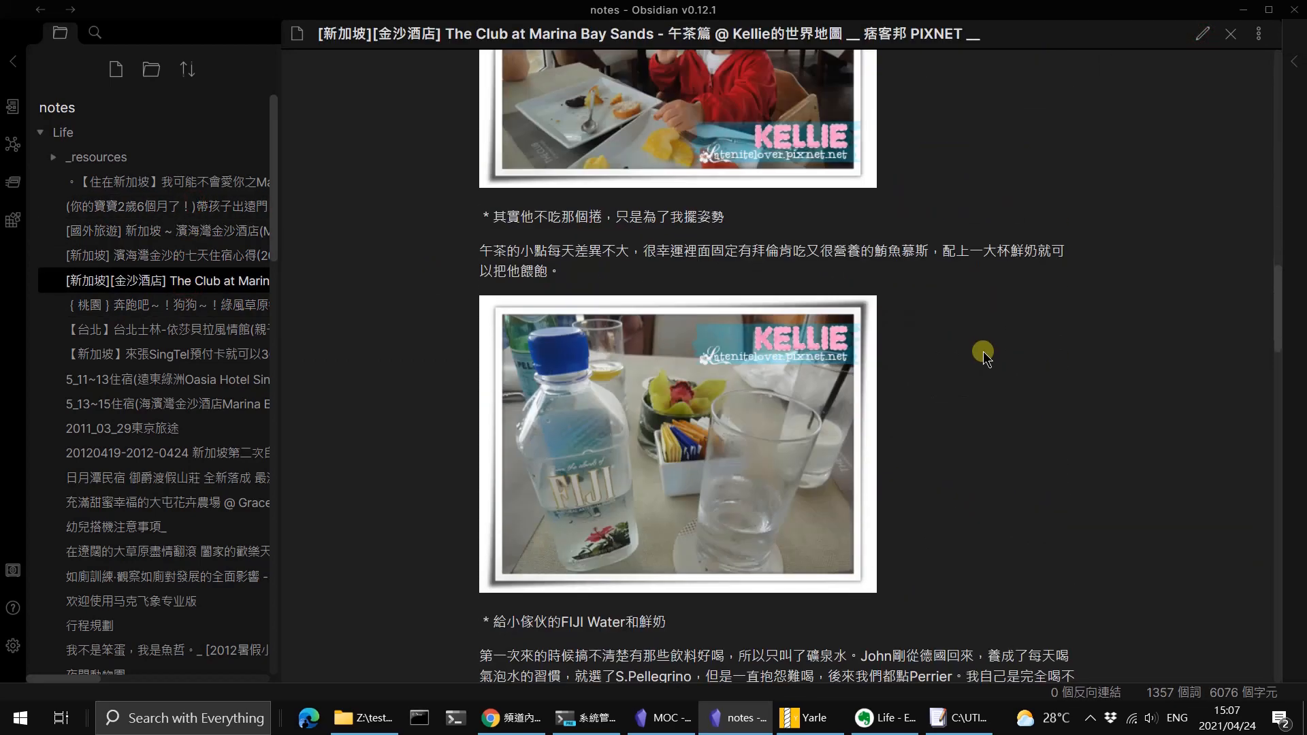
# Show The Club at Marina Bay Sands note's Markdown source, examine its image embed links, and return to preview at the note's beginning.
pyautogui.scroll(-4, 773, 381)
pyautogui.scroll(8, 742, 325)
pyautogui.click(1203, 33)
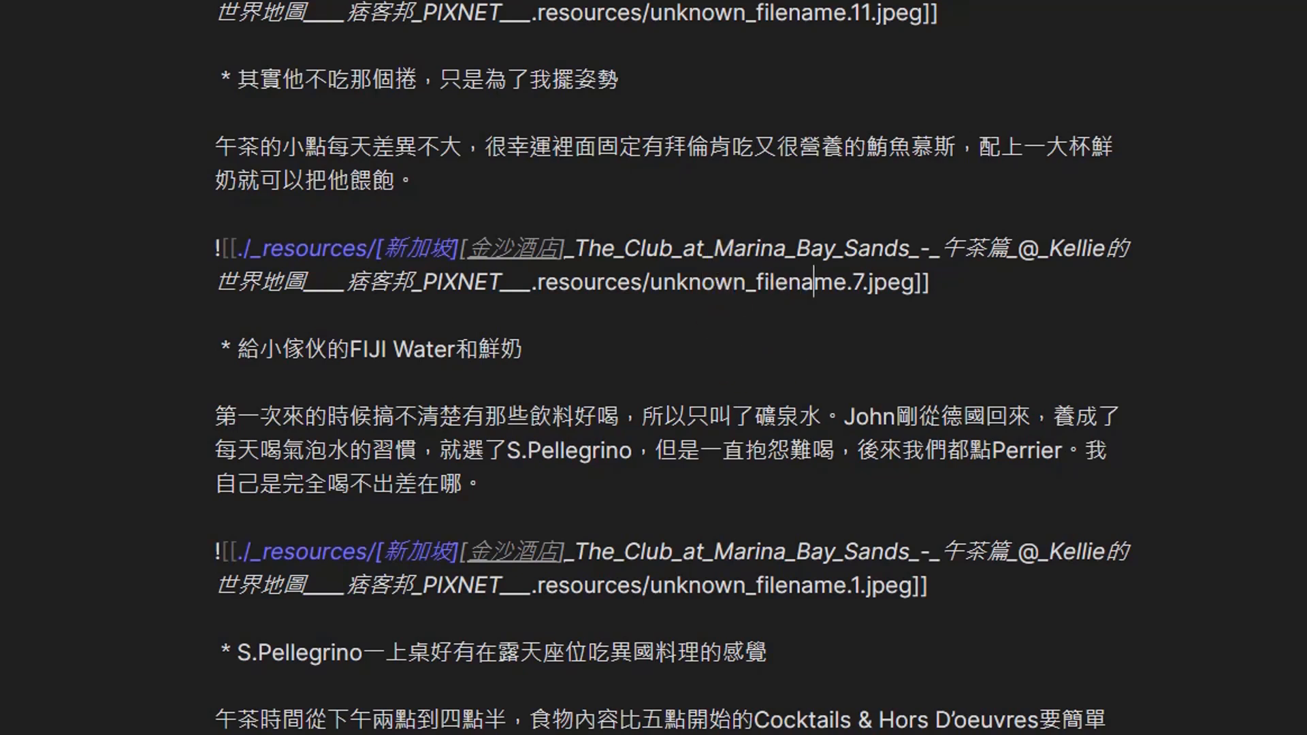
pyautogui.click(1199, 2)
pyautogui.scroll(15, 917, 376)
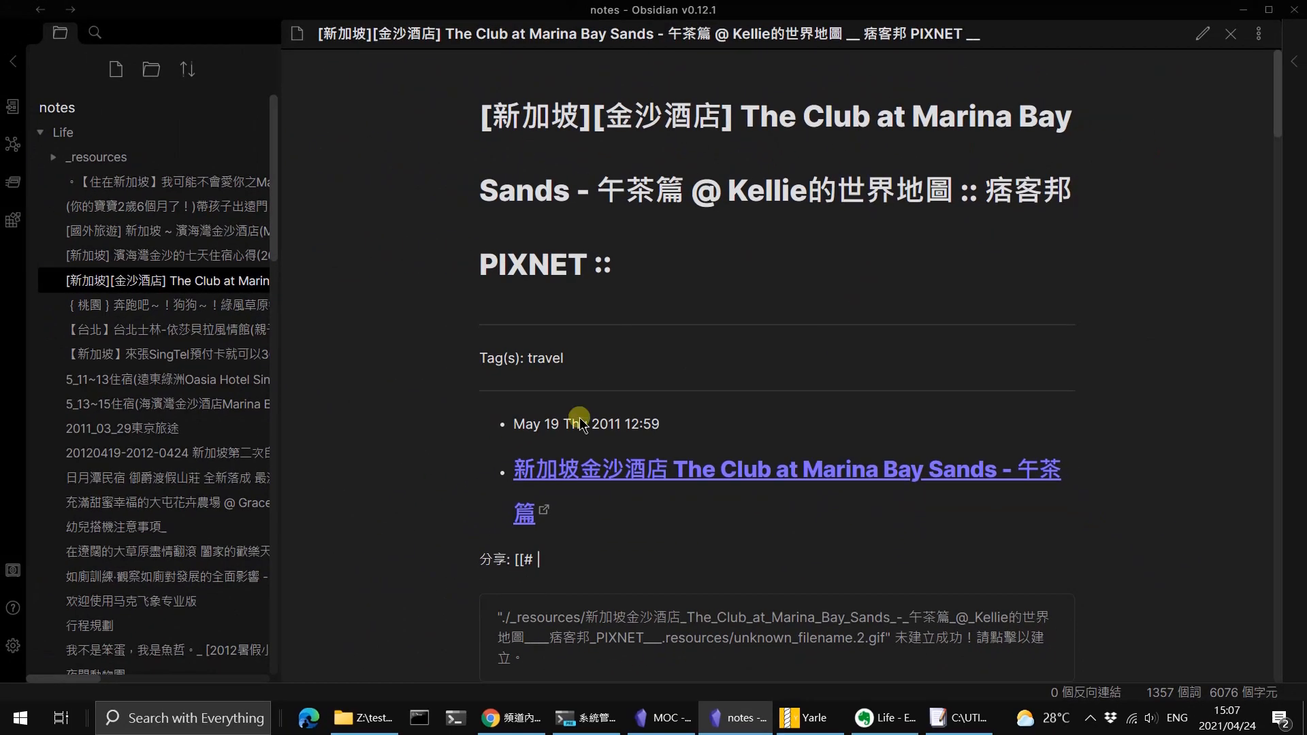
# Open the 桃園 綠風草原餐廳 note and look through its converted header, links and photos.
pyautogui.click(184, 305)
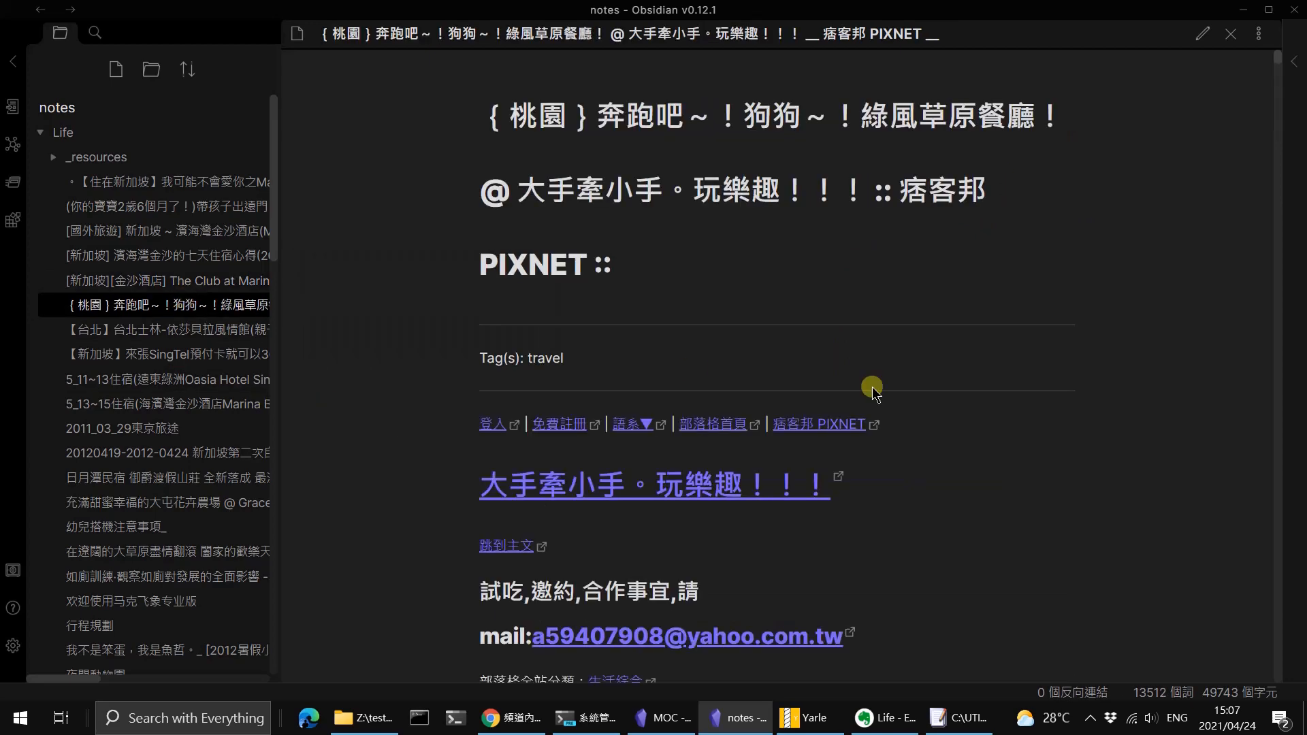
pyautogui.scroll(-15, 872, 387)
pyautogui.scroll(6, 872, 387)
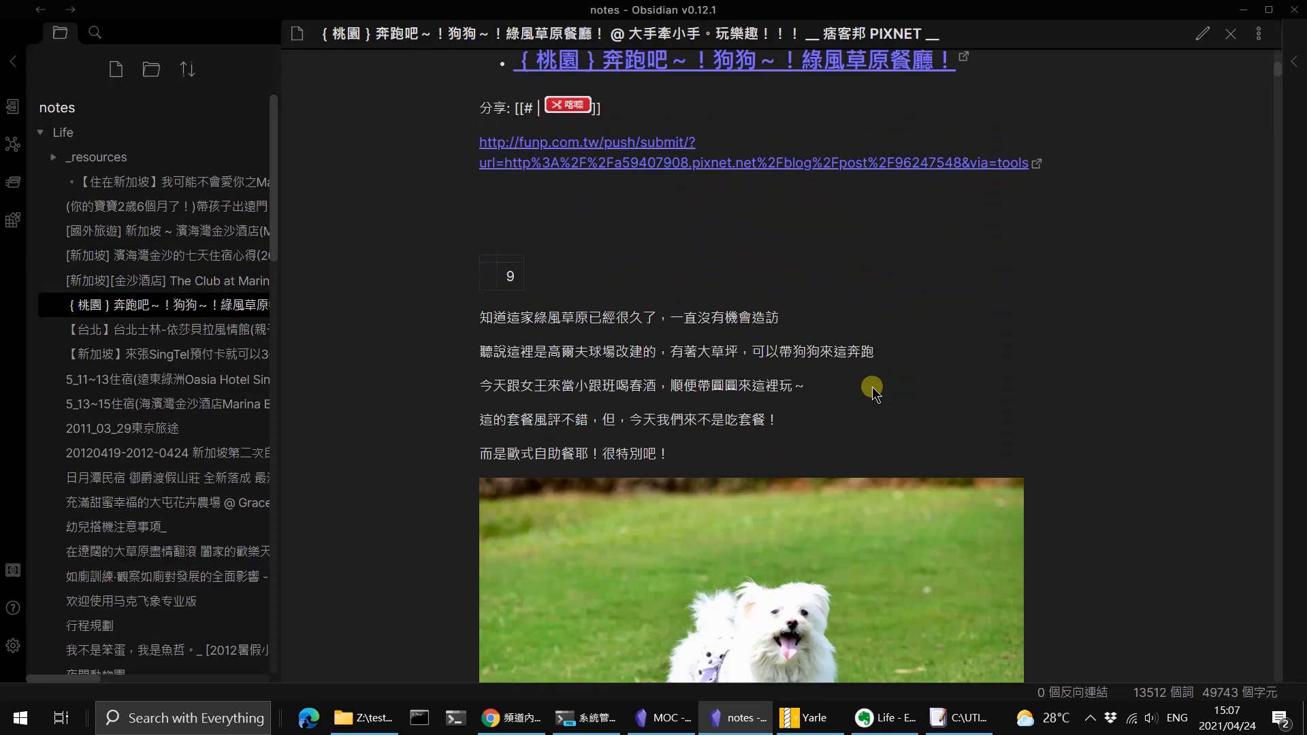
pyautogui.scroll(-4, 872, 386)
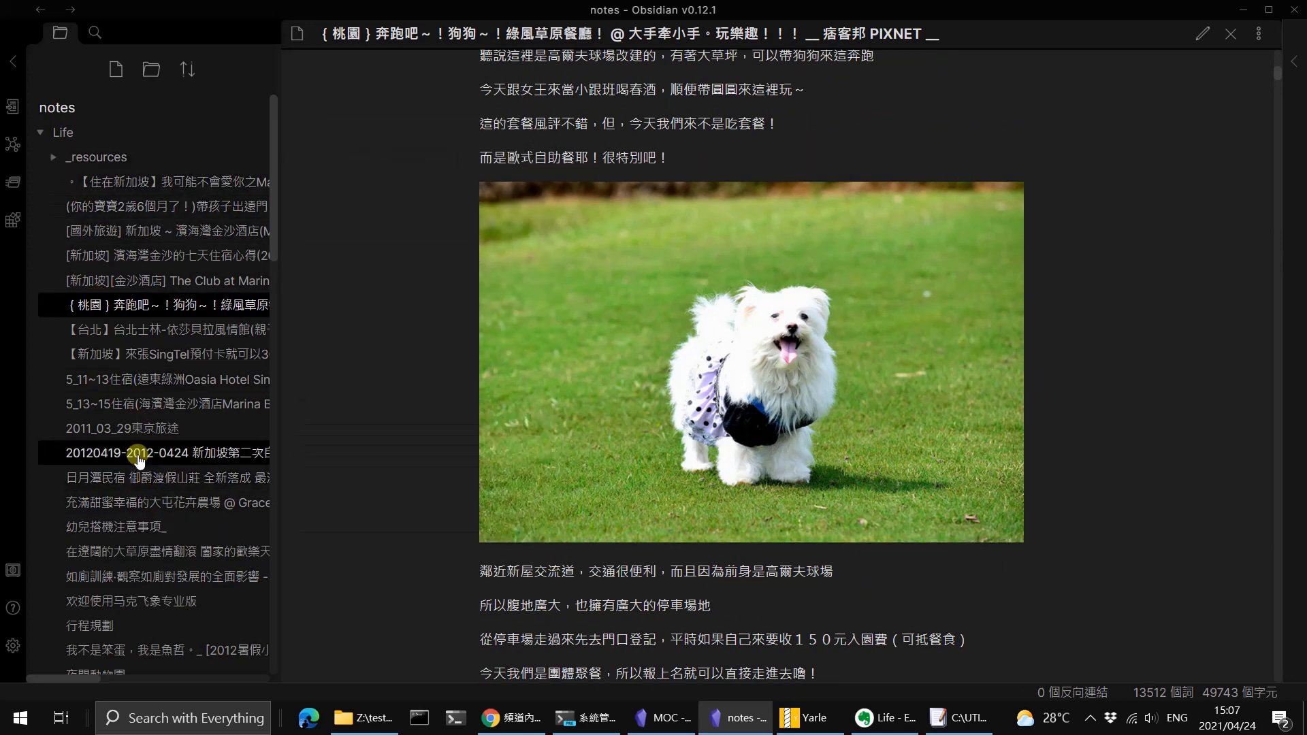
# Look through the converted notes 2011_03_29東京旅途 and 日月潭民宿 御爵渡假山莊, checking their text, links and tags.
pyautogui.click(138, 429)
pyautogui.scroll(-5, 984, 458)
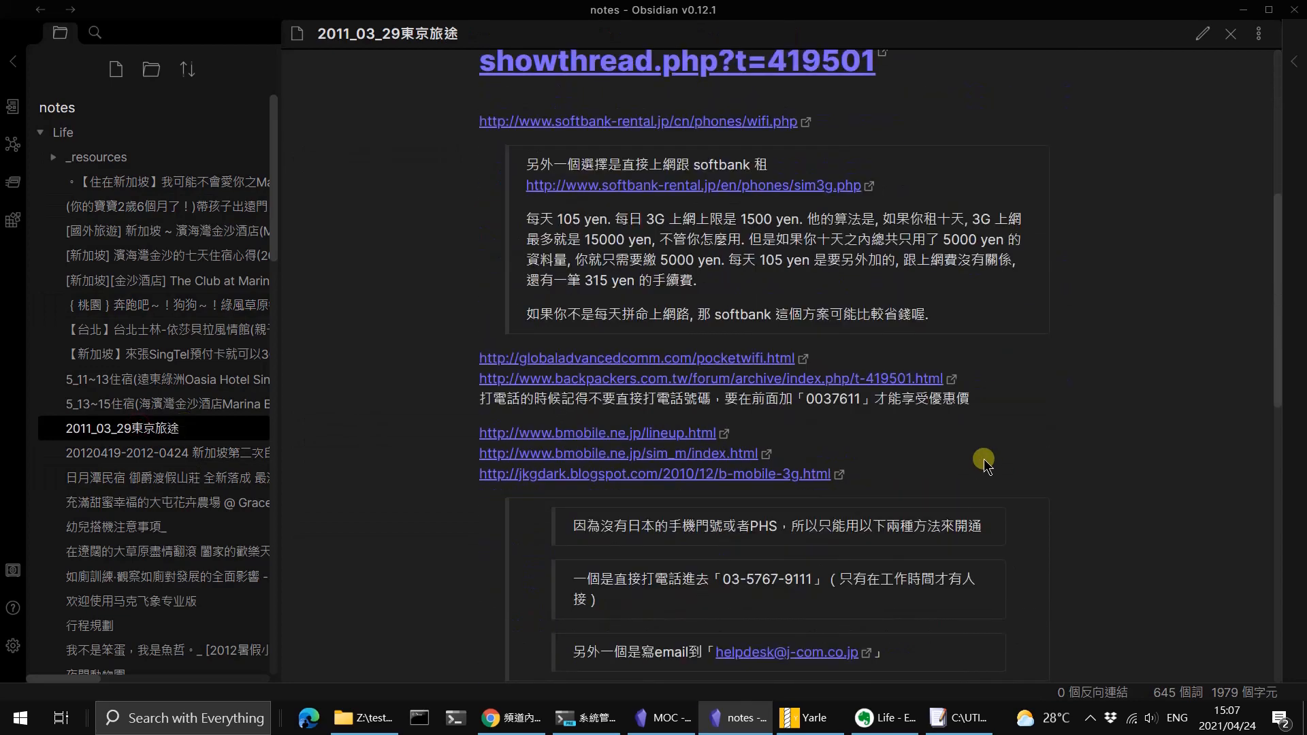
pyautogui.scroll(-6, 983, 459)
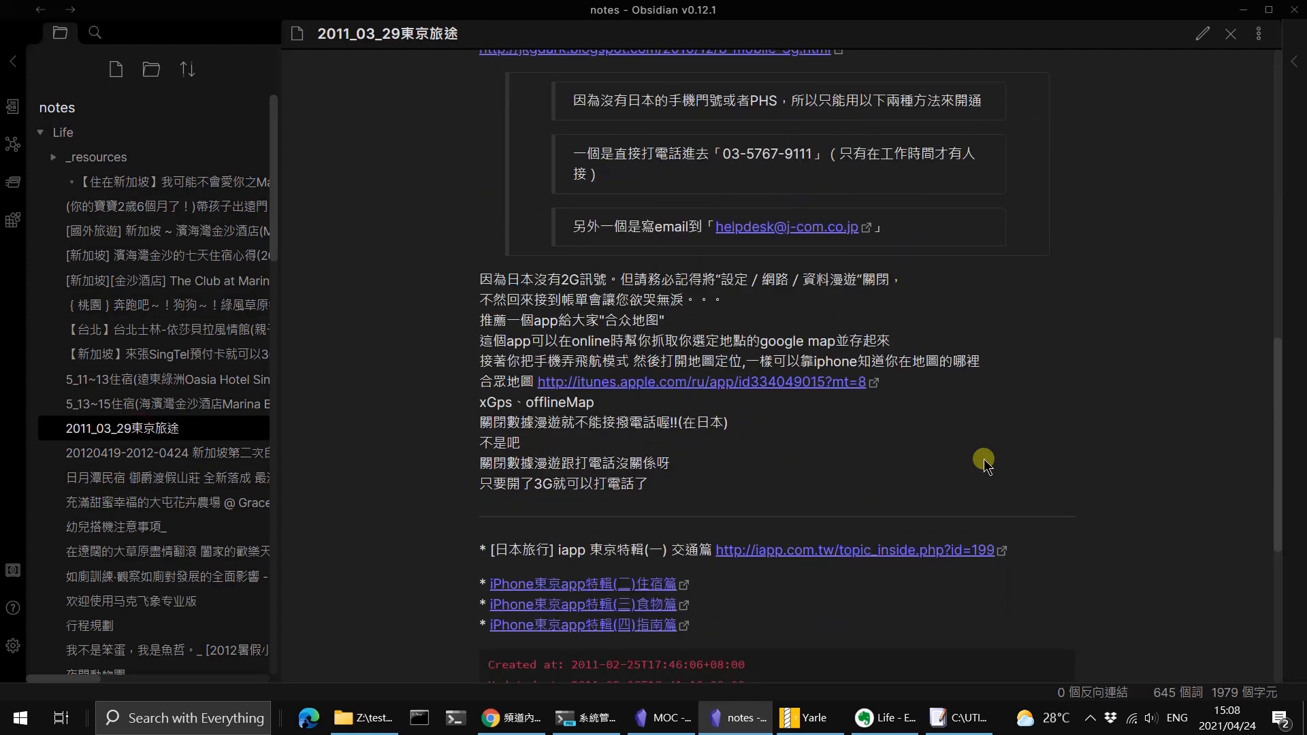
pyautogui.click(115, 480)
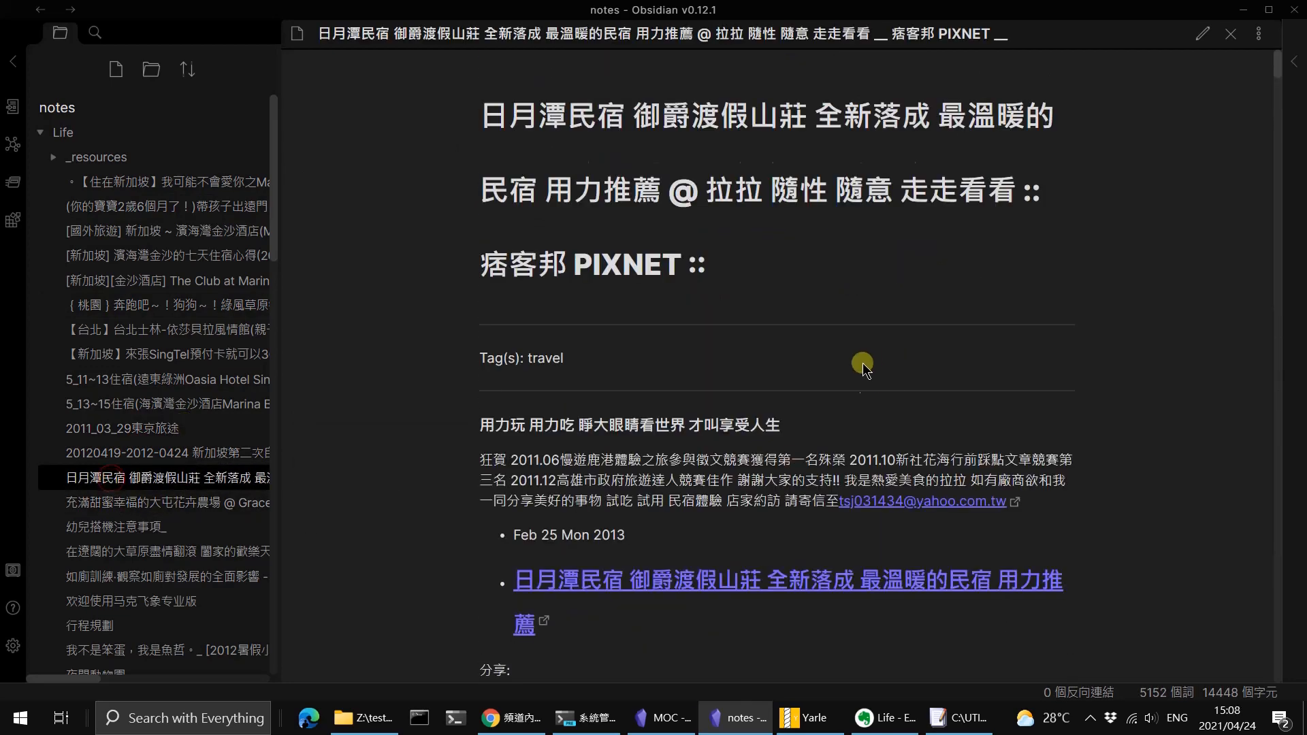
pyautogui.scroll(-10, 863, 368)
pyautogui.scroll(15, 896, 394)
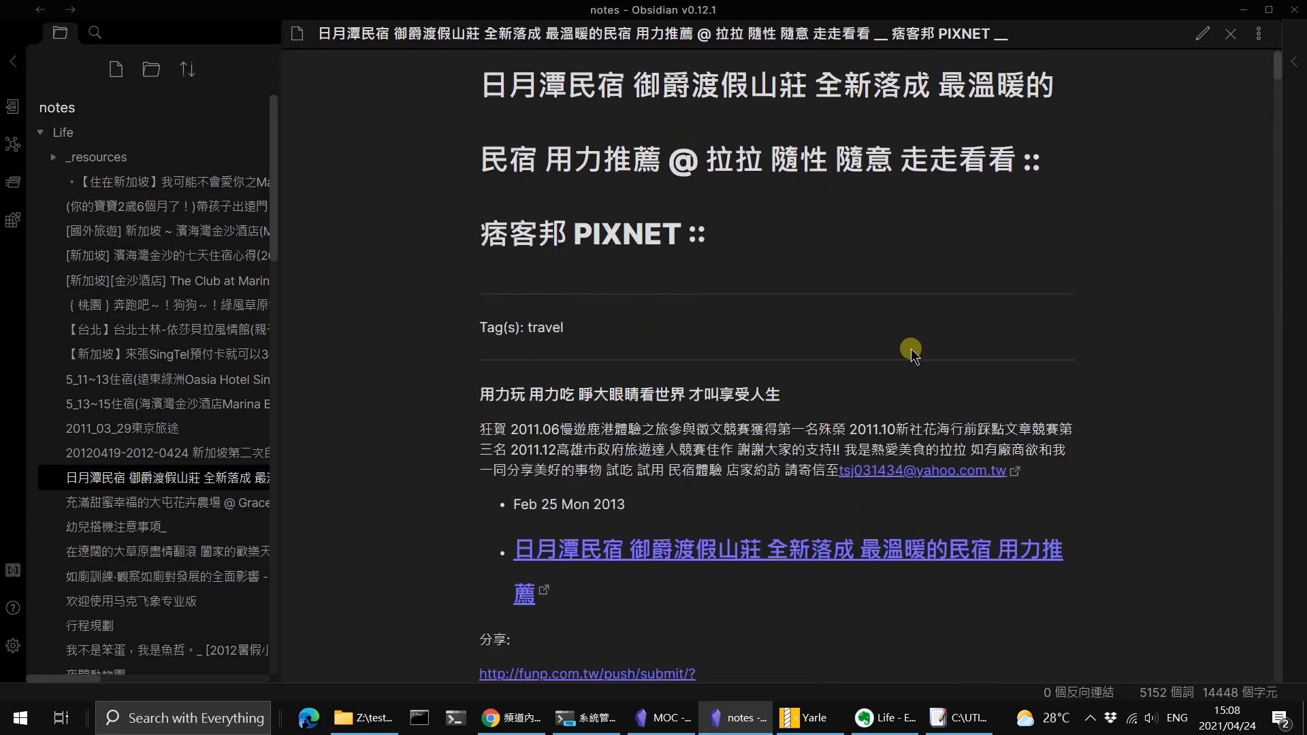
# Switch to Yarle and review the list of convertible features on its welcome page.
pyautogui.click(842, 724)
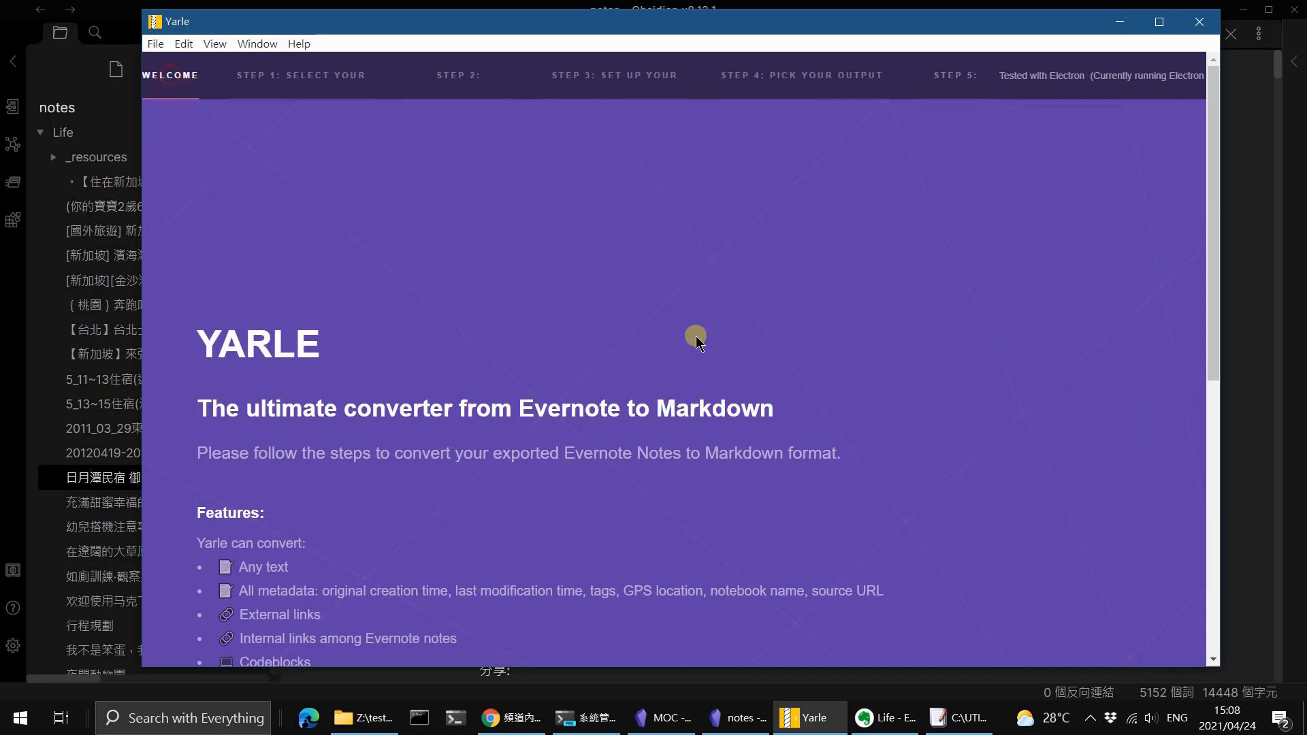
pyautogui.scroll(-2, 678, 480)
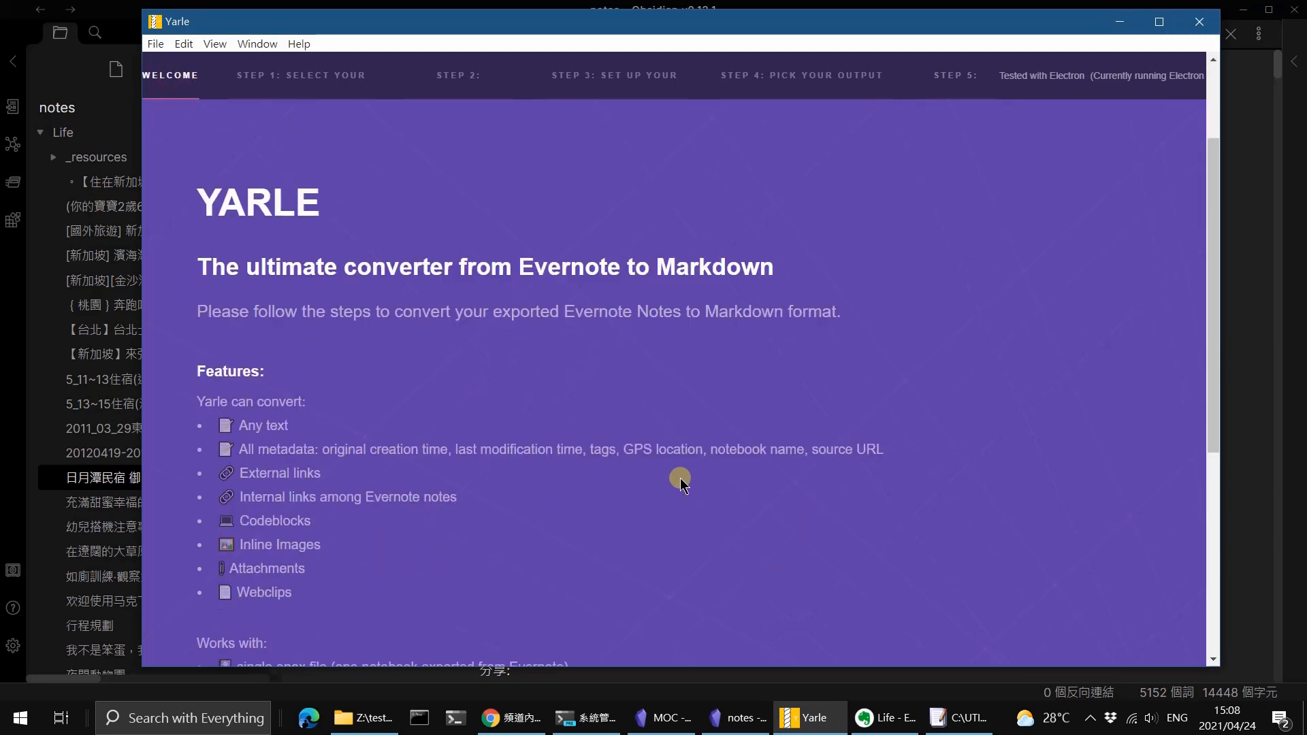